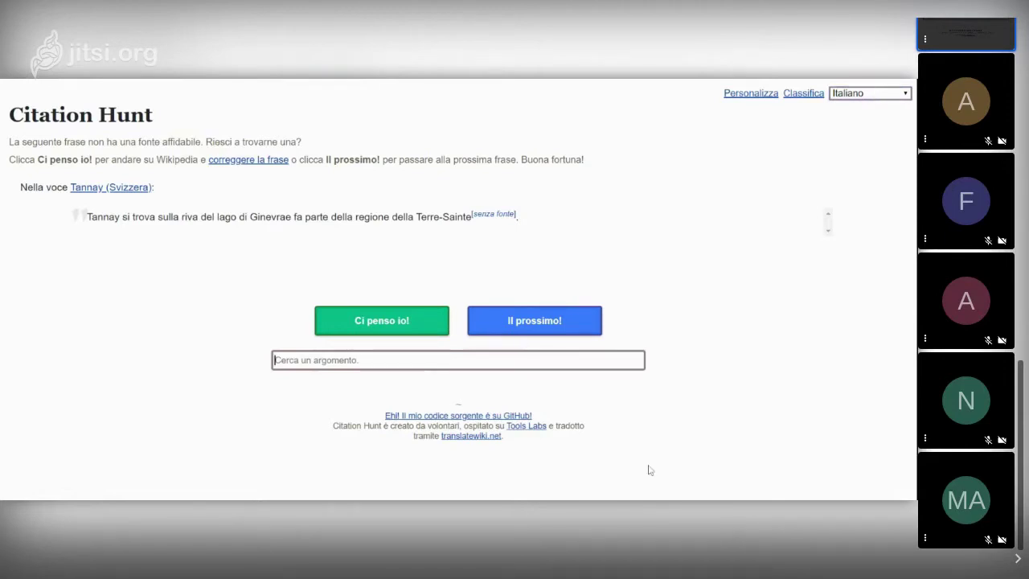
Step: Search the topics for "informa", choose the category Informatici statunitensi, and open Citation Hunt's customization option
click(275, 359)
text(infor)
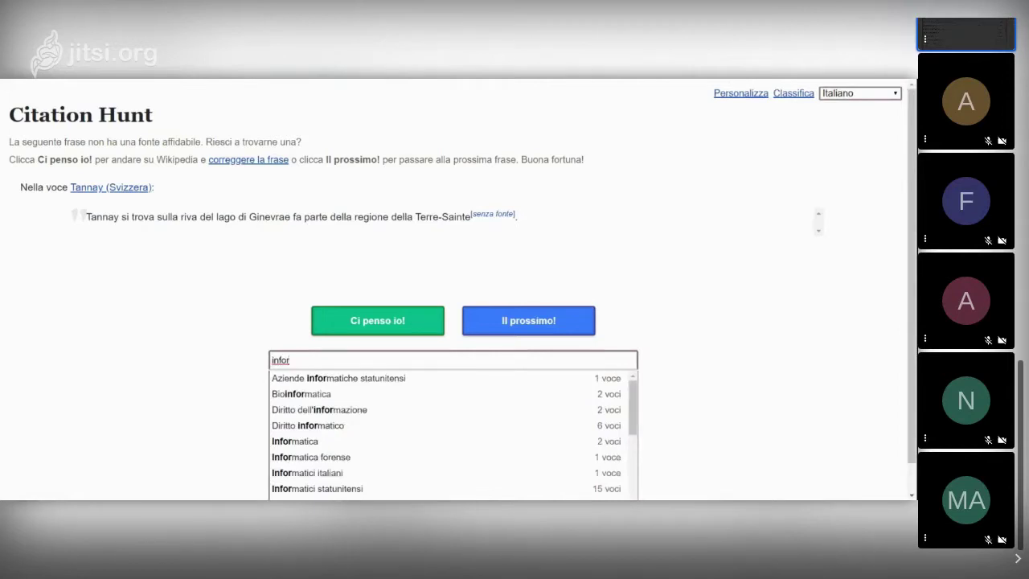
text(ma)
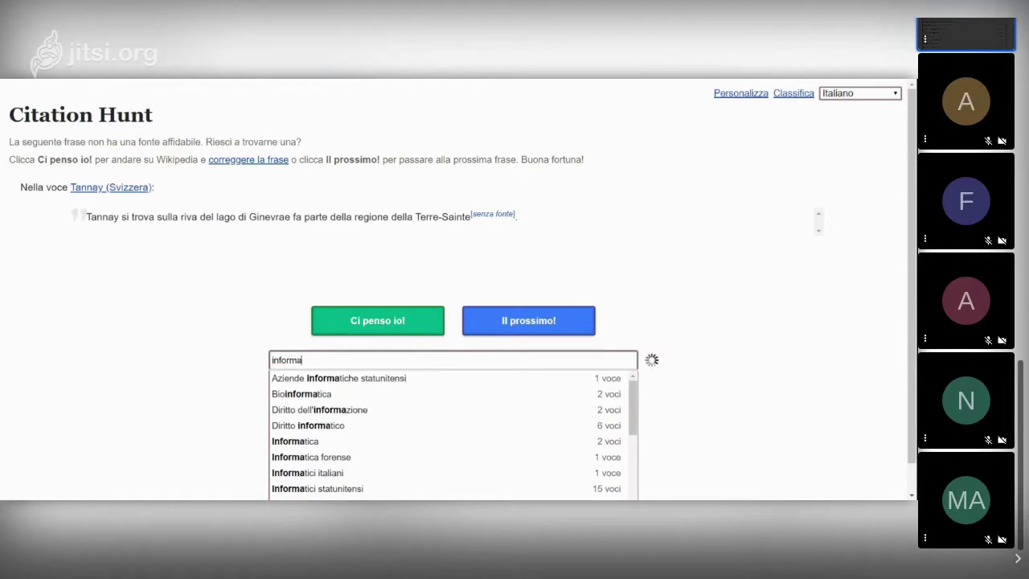
click(441, 489)
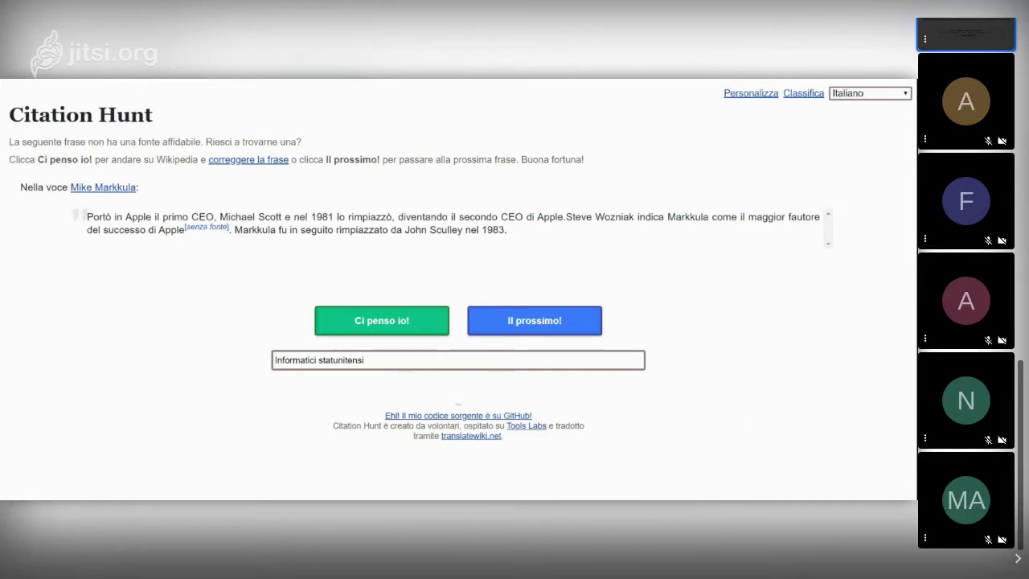
click(768, 97)
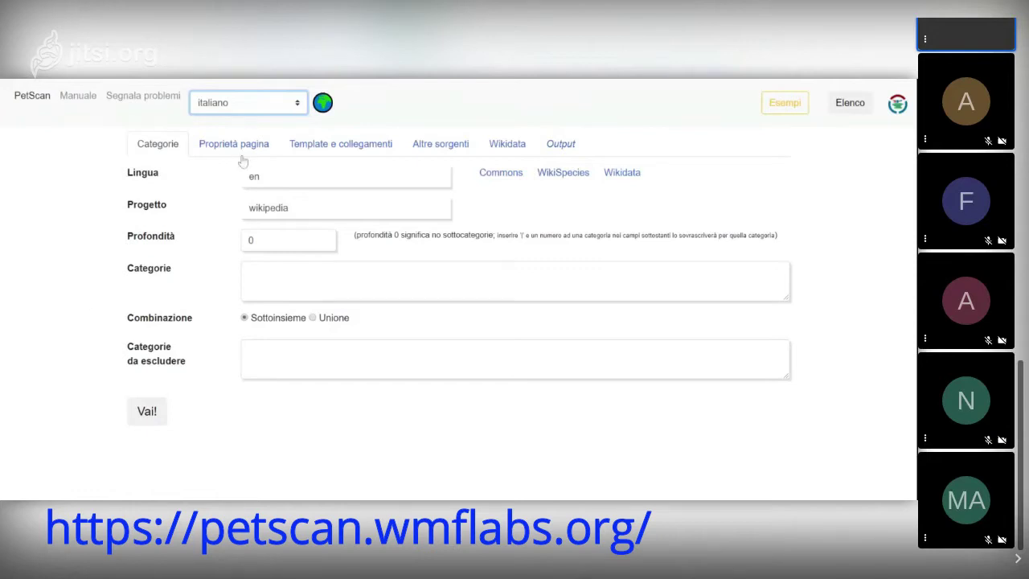
Step: Review PetScan's options for templates and links, other sources, Wikidata and output, then return to the category settings
click(325, 143)
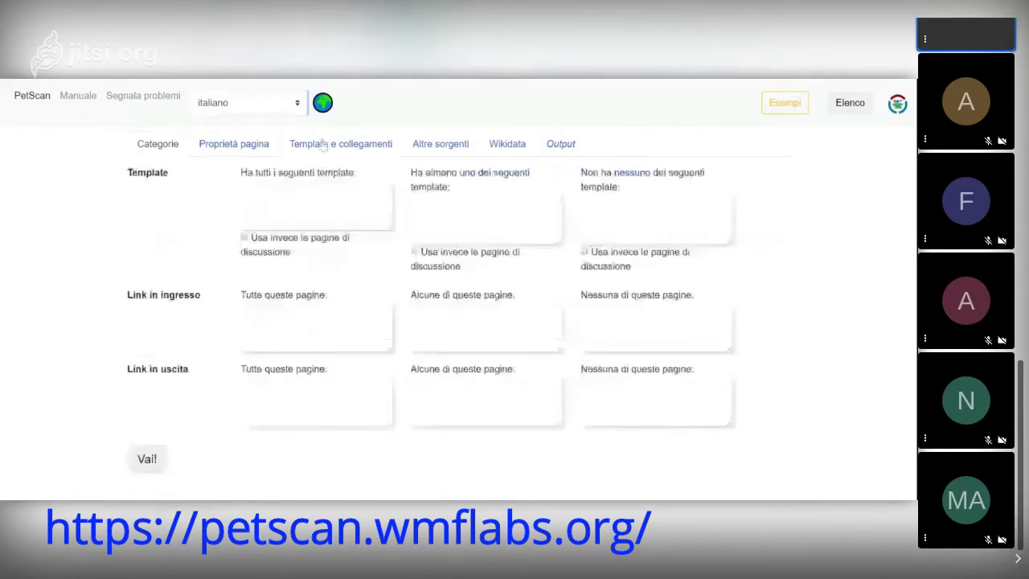
click(459, 144)
click(505, 143)
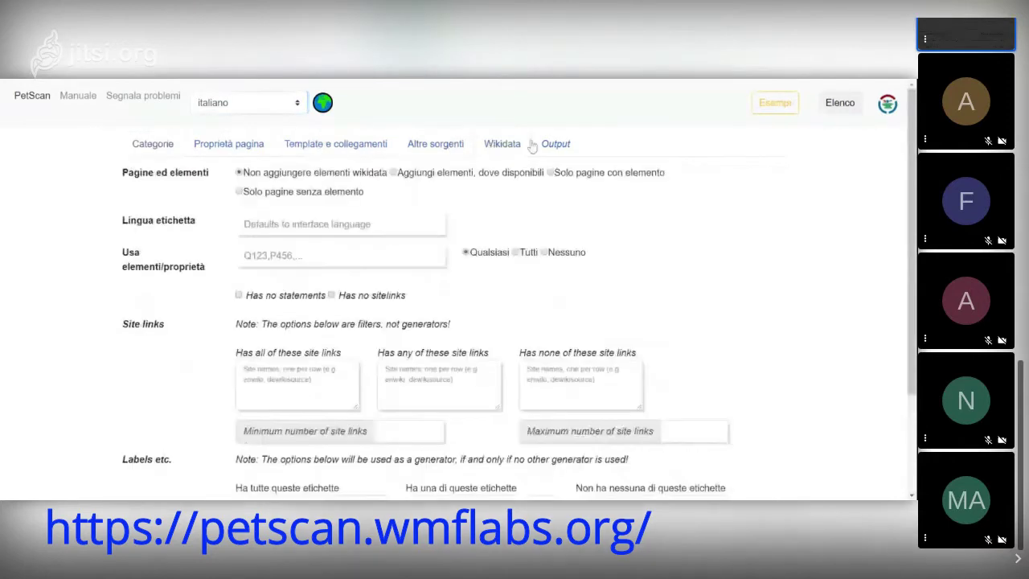
click(560, 144)
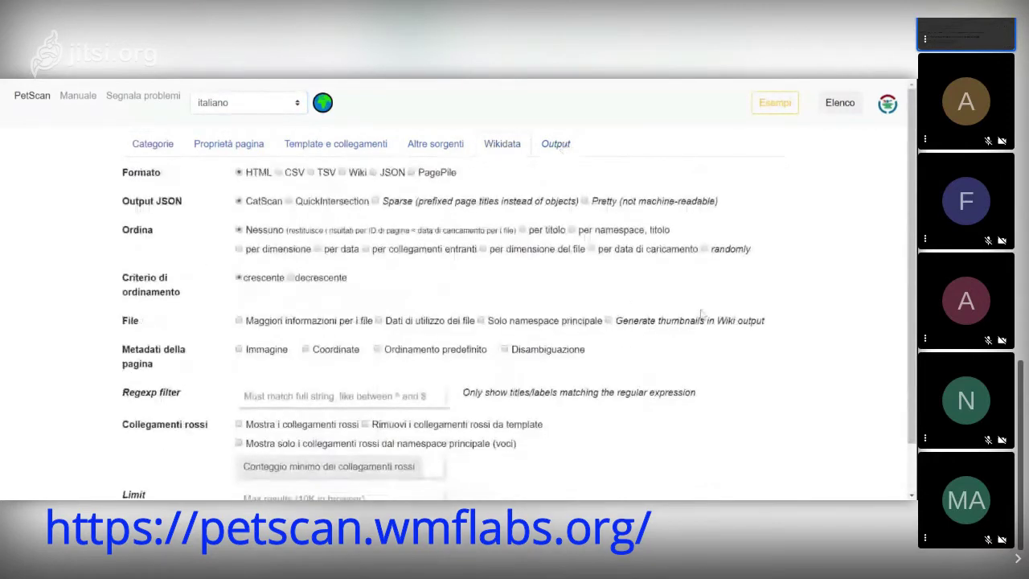
click(168, 149)
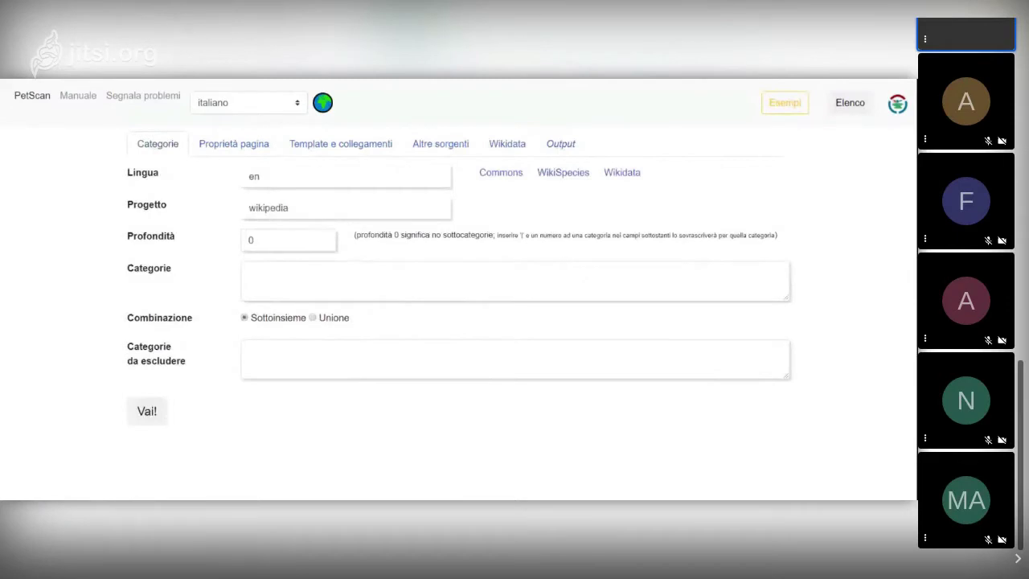
Step: Set the PetScan query language to "it"
click(346, 177)
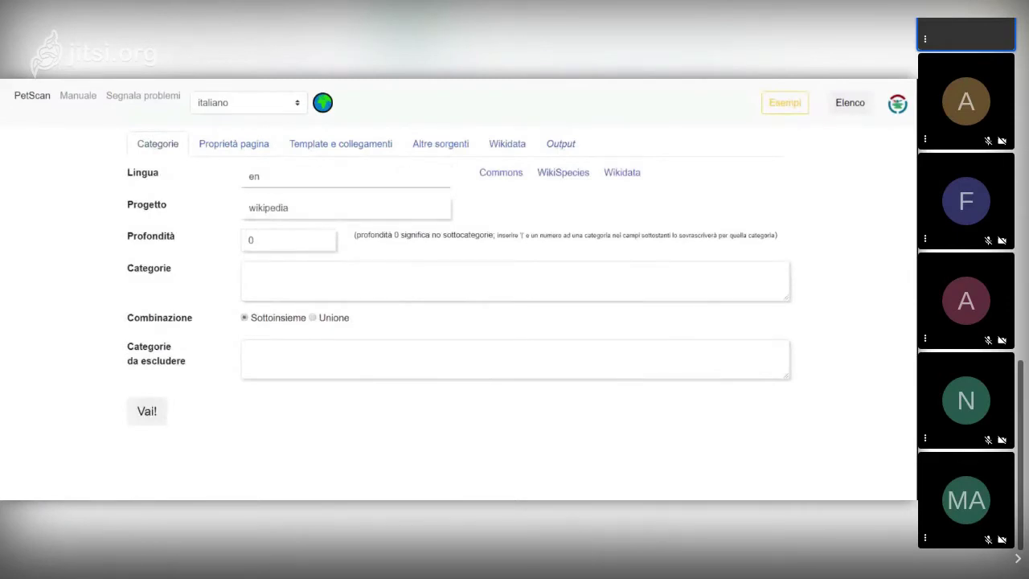
key(BackSpace)
key(BackSpace)
text(it)
click(539, 203)
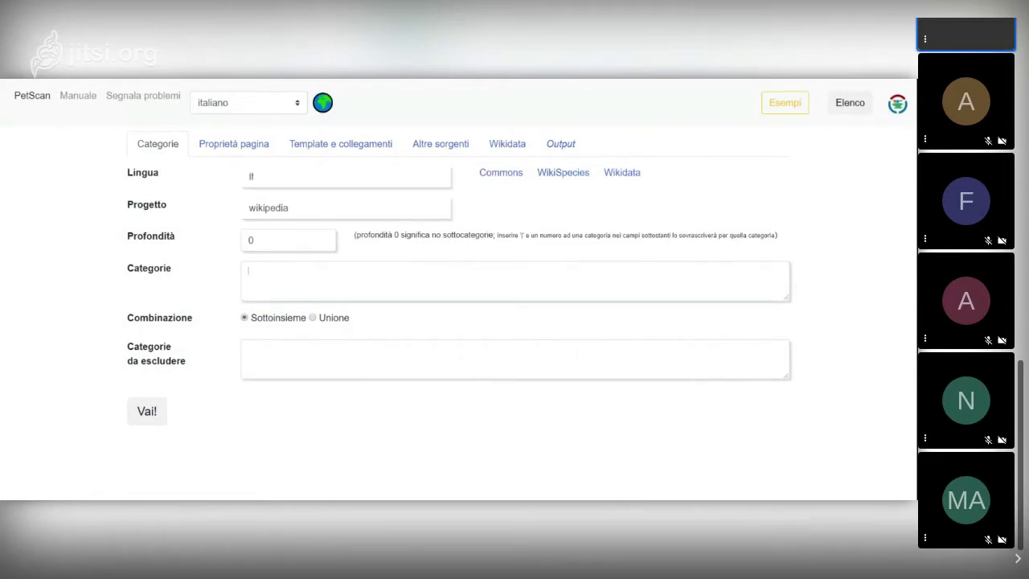
Step: Enter informazioni_senza_fonte as the first category of the query
click(249, 270)
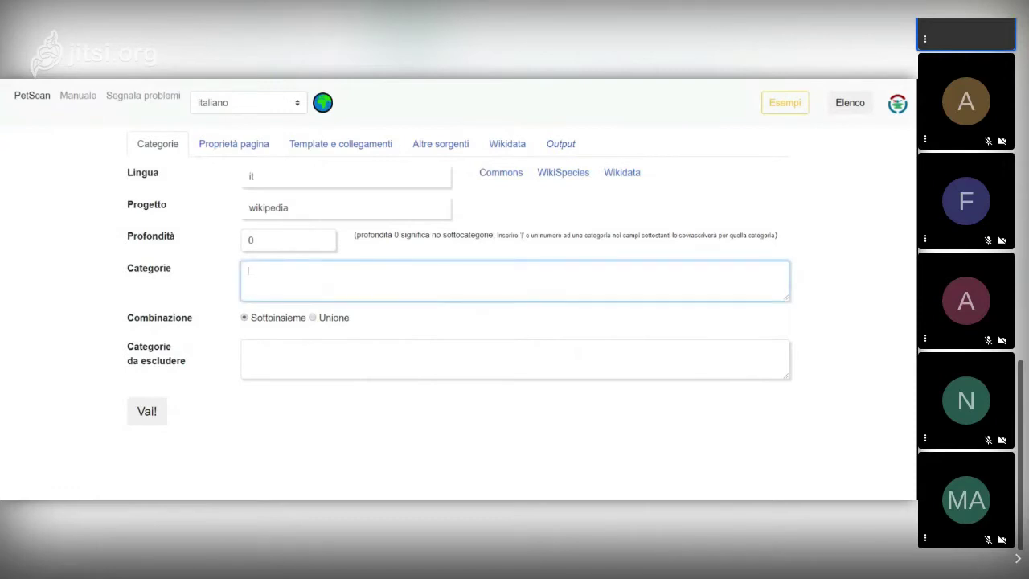
text(in)
text(forma)
text(zioni_)
text(ser)
text(nza)
text(_fo)
text(nte)
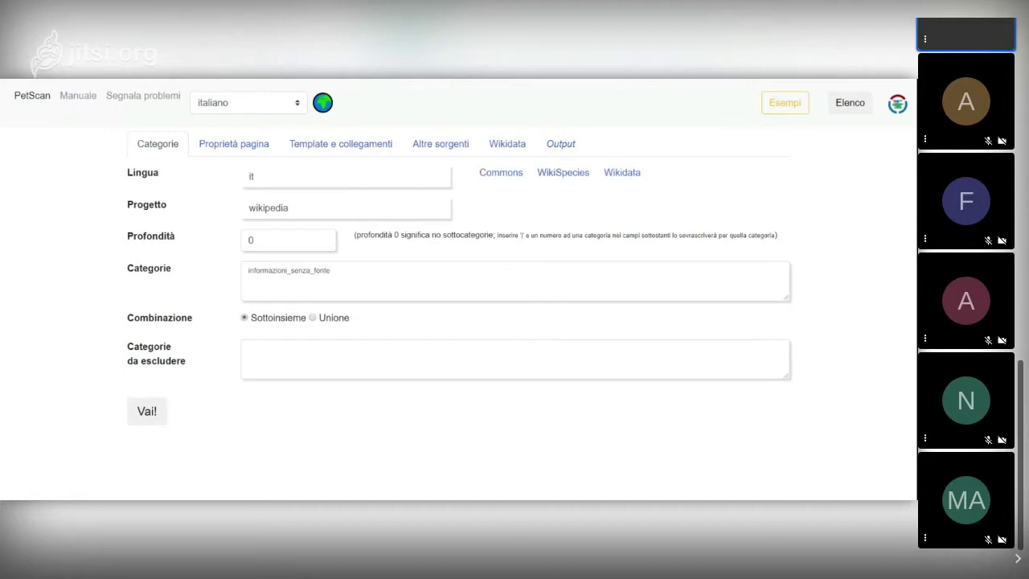
Step: Add "Biblioteche d'Italia" as a second category on a new line
click(515, 281)
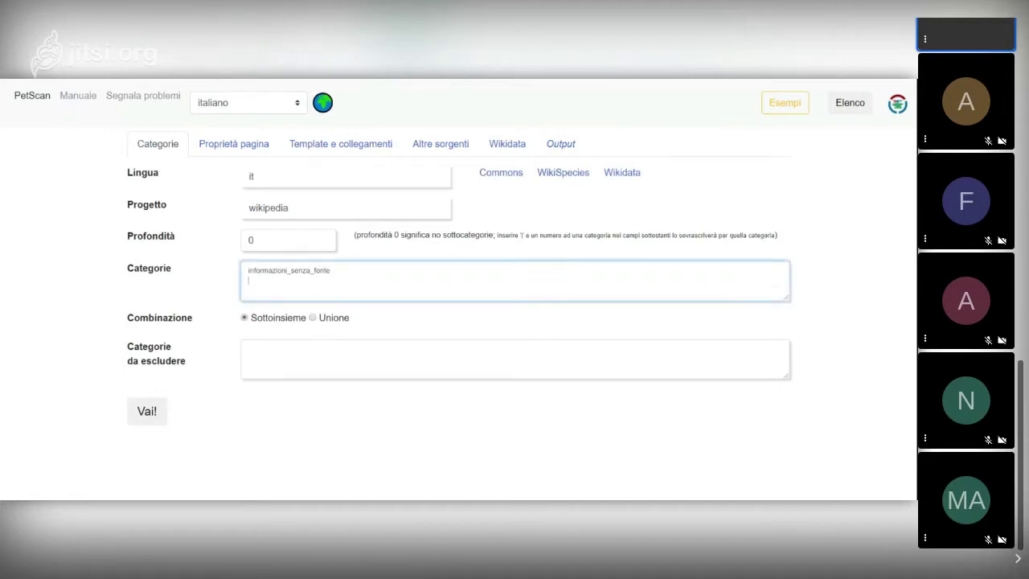
key(Return)
text(lie)
text(liote)
text(che)
text( d'I)
text(talia)
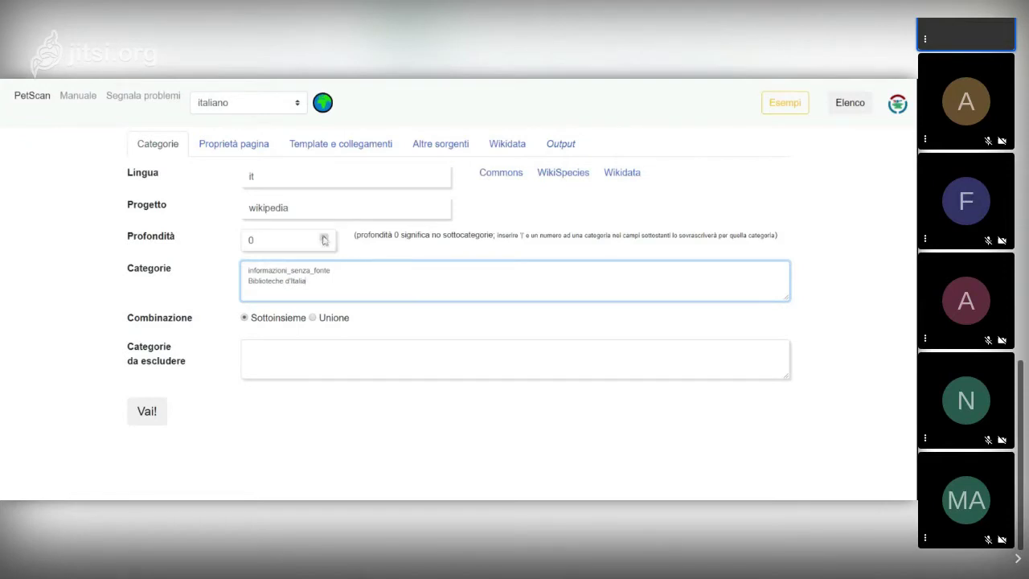
Step: Set the subcategory depth to 8 and keep the category combination on Sottoinsieme
click(323, 237)
click(323, 237)
click(324, 238)
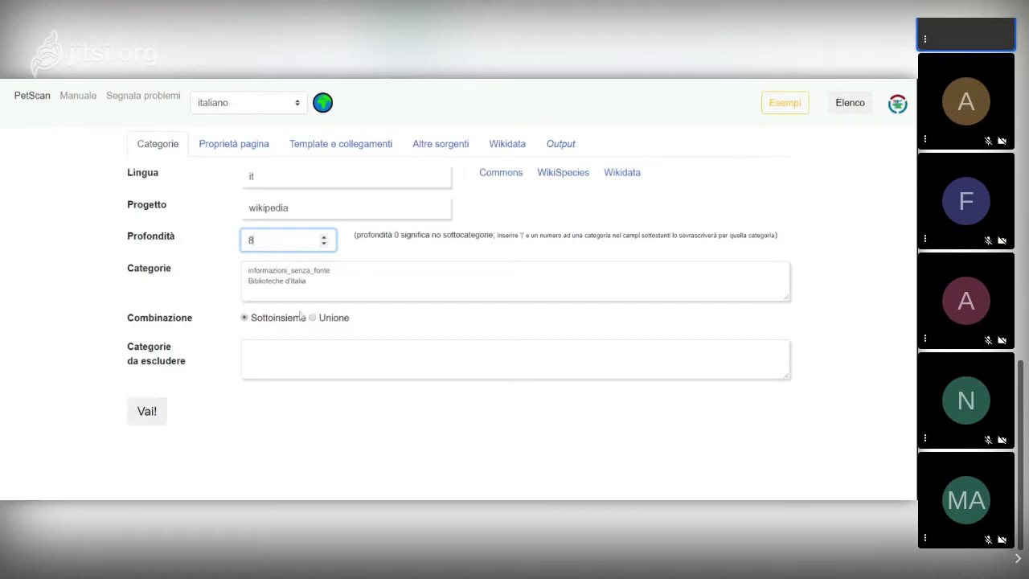
click(316, 320)
click(294, 319)
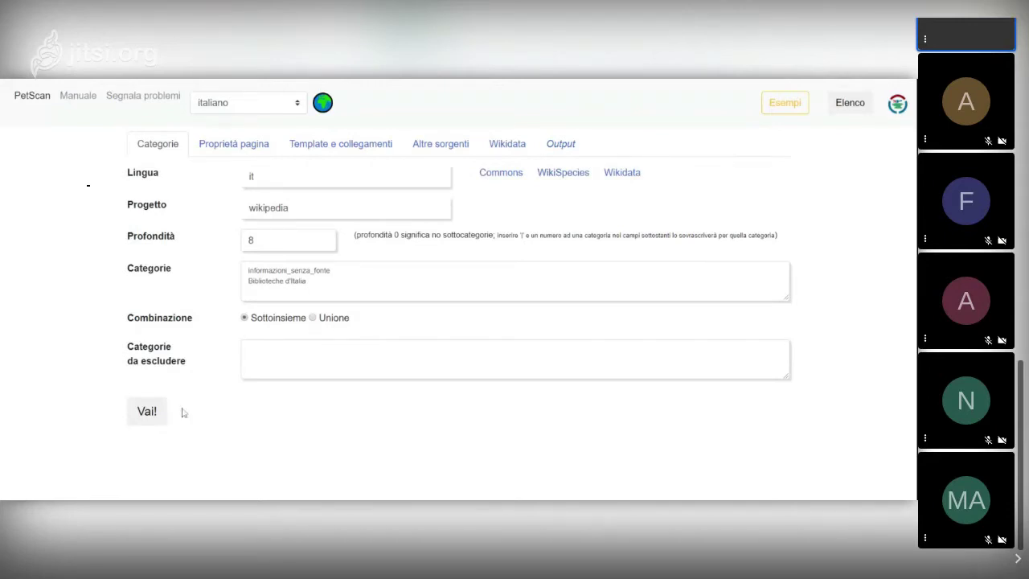
Step: Run the category query and select the PSID of the executed query
click(149, 414)
scroll(536, 443, down, 1)
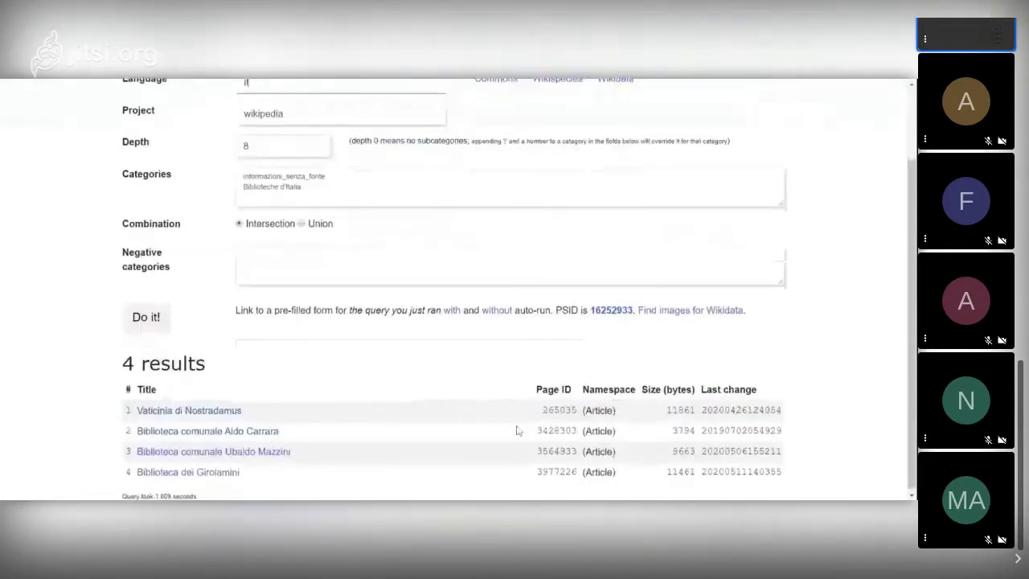
click(245, 195)
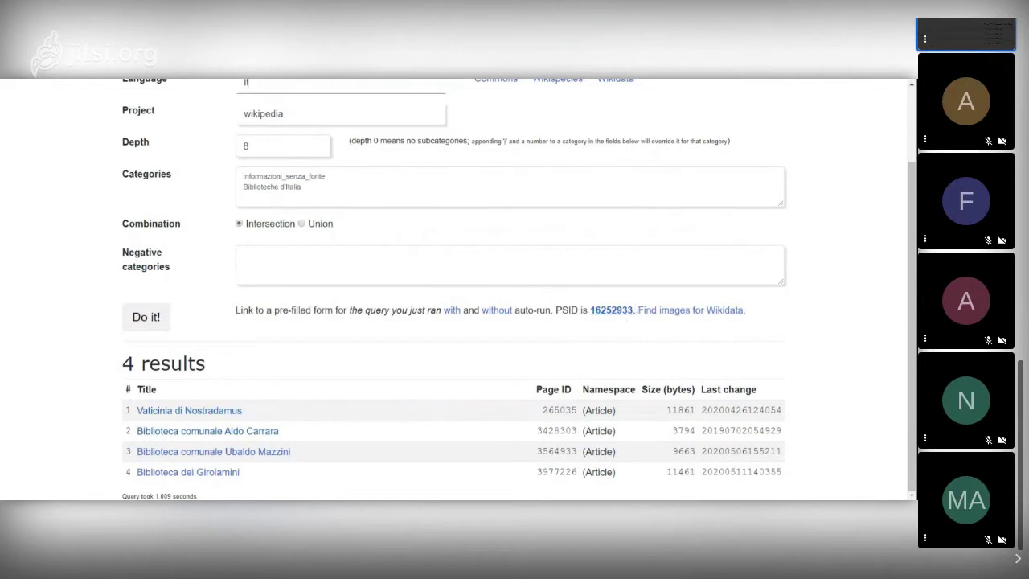
drag(634, 310, 590, 310)
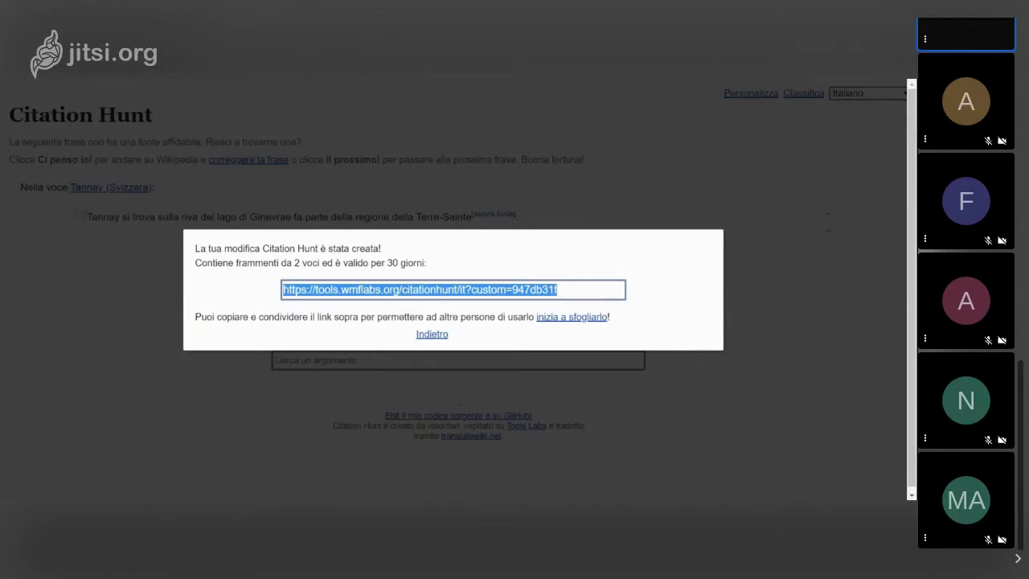
Step: Go back from the custom Citation Hunt link and examine the unsourced statements in the Kevin Mitnick Wikipedia article
click(438, 341)
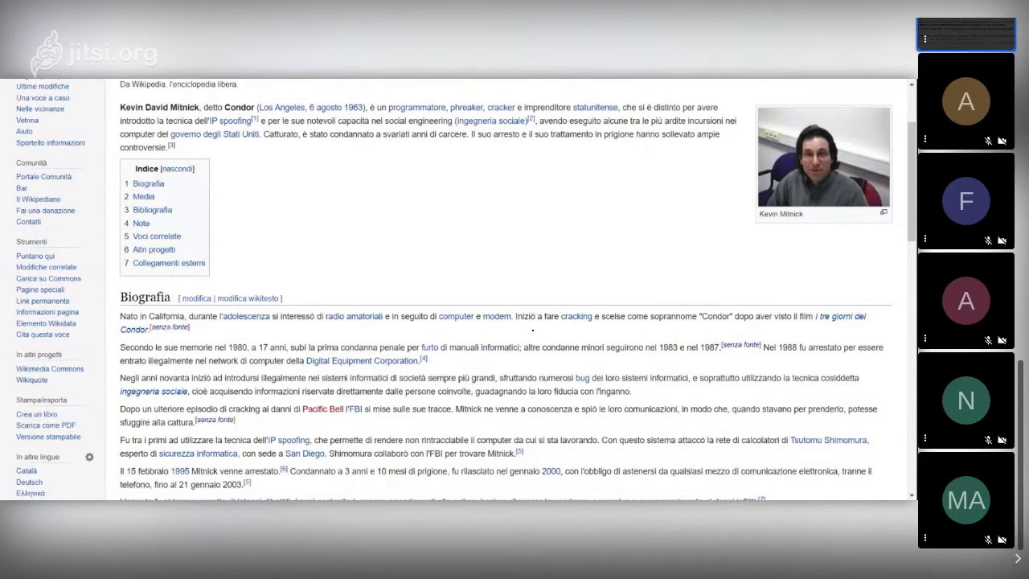
scroll(435, 341, up, 3)
scroll(436, 341, down, 3)
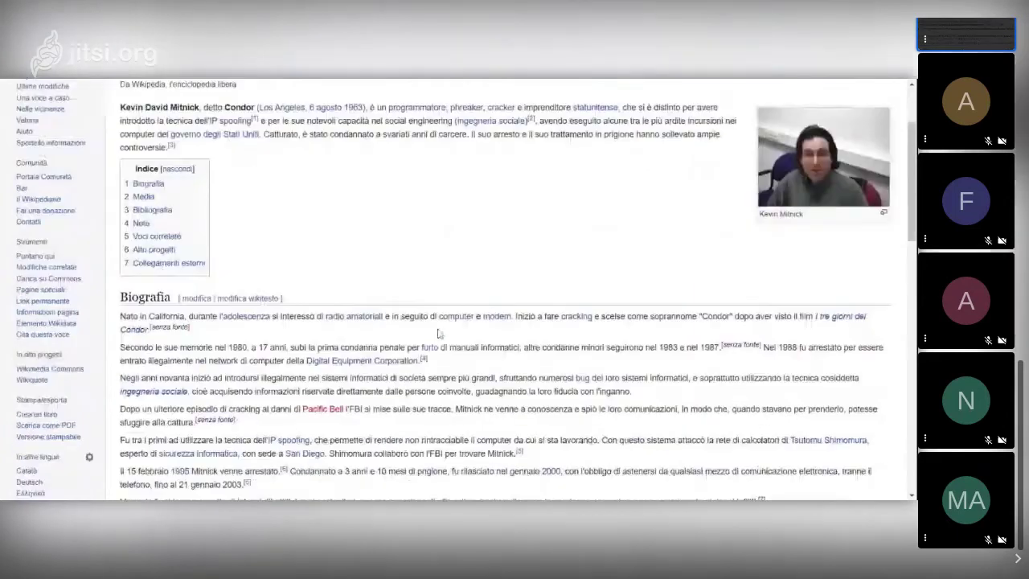
scroll(439, 333, up, 2)
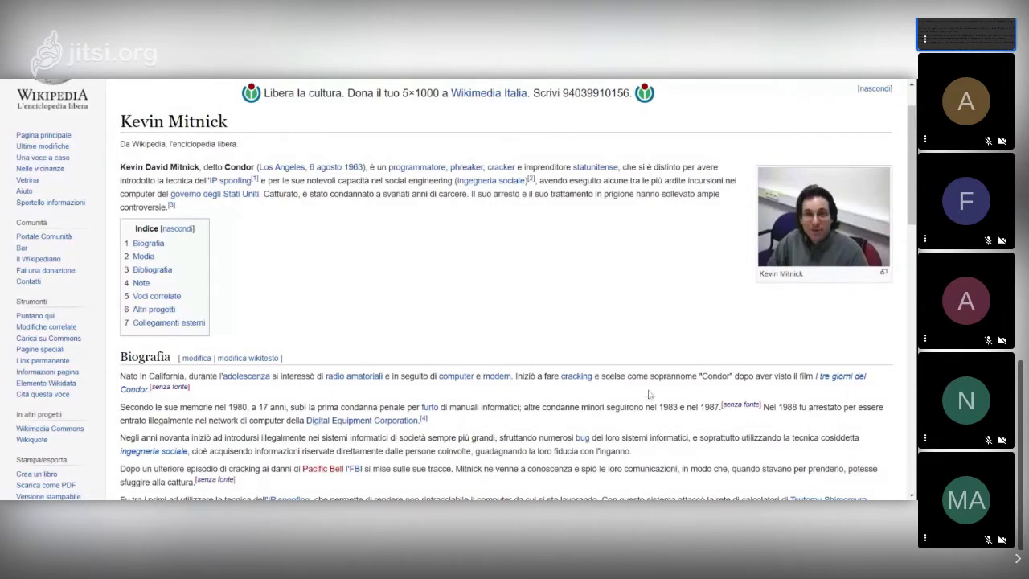
Step: Open the article's Biografia section in the visual editor and dismiss the unregistered-user notice
scroll(650, 394, down, 3)
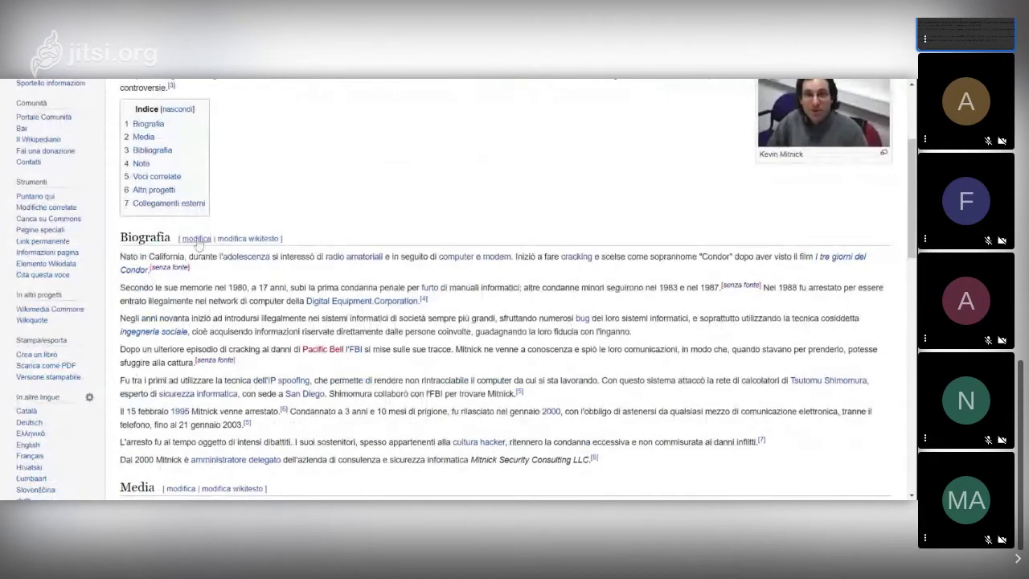
scroll(197, 243, down, 1)
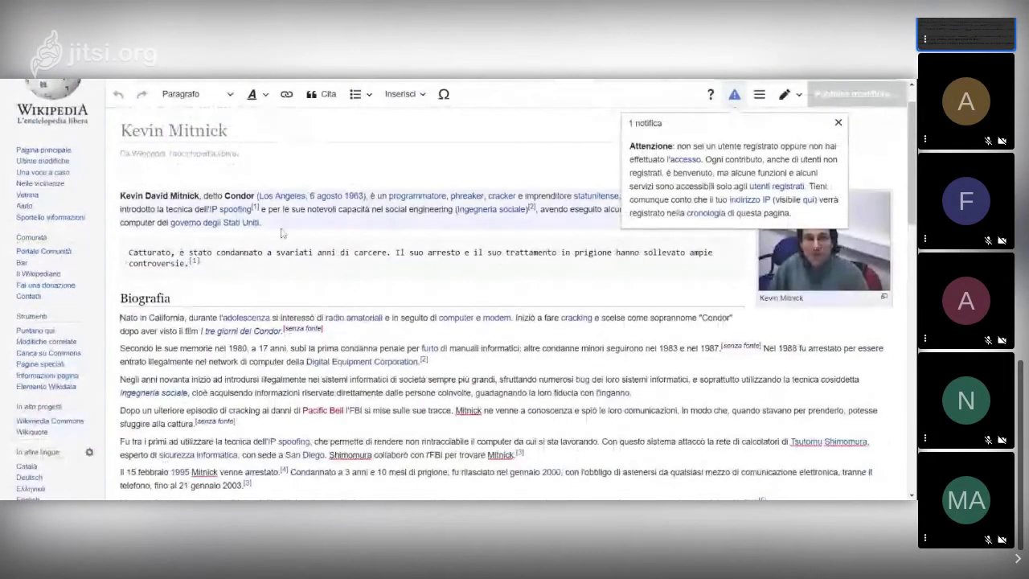
scroll(317, 269, up, 1)
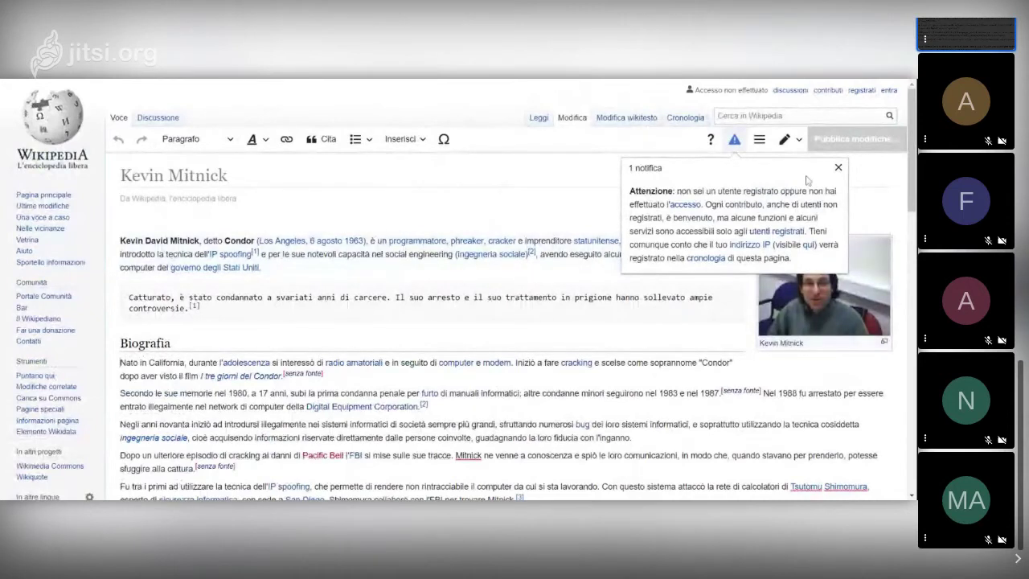
click(837, 167)
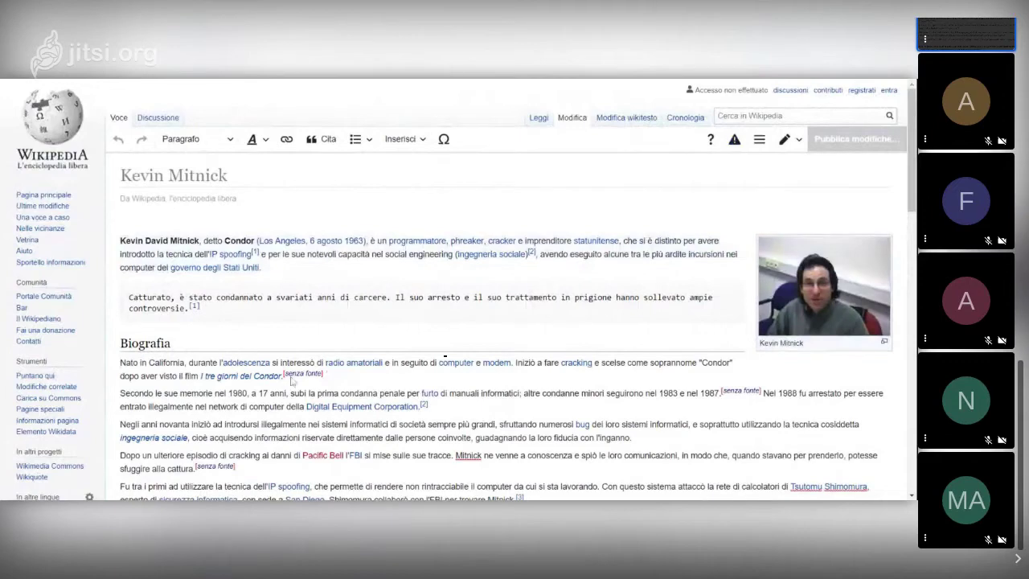
Step: Start adding a citation right after the film title "I tre giorni del Condor" in the Biografia section
scroll(293, 381, down, 1)
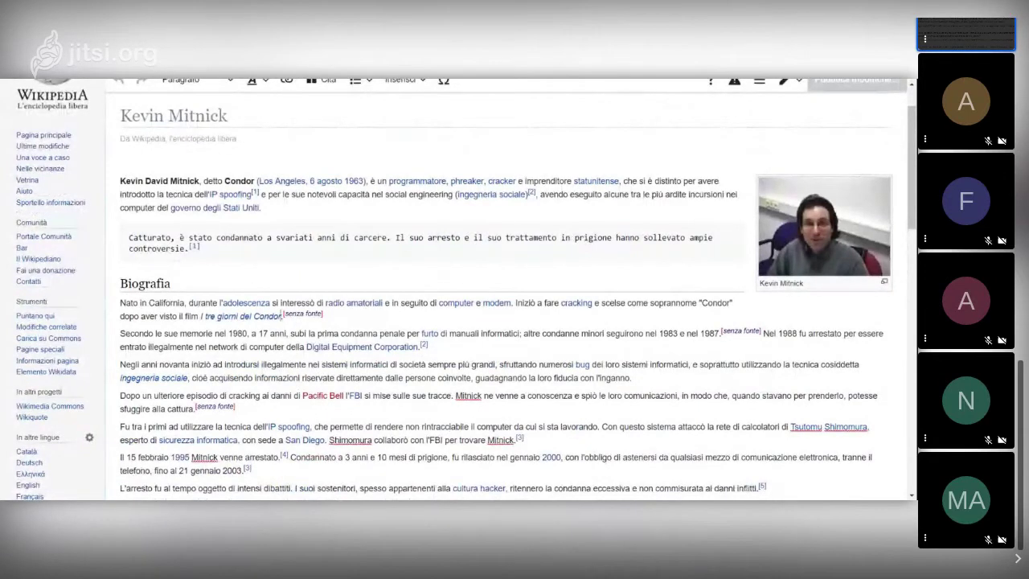
scroll(324, 152, up, 1)
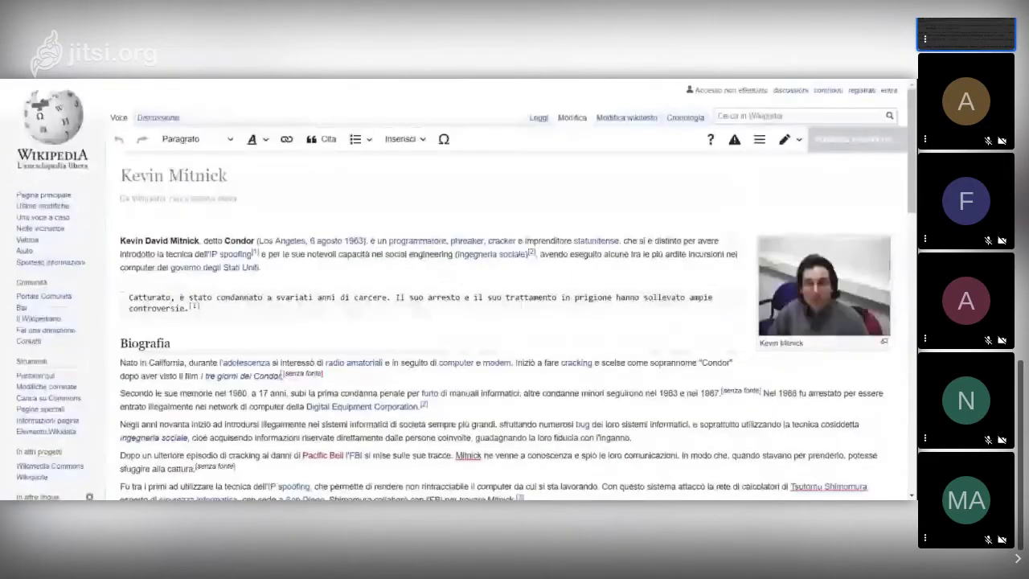
click(326, 145)
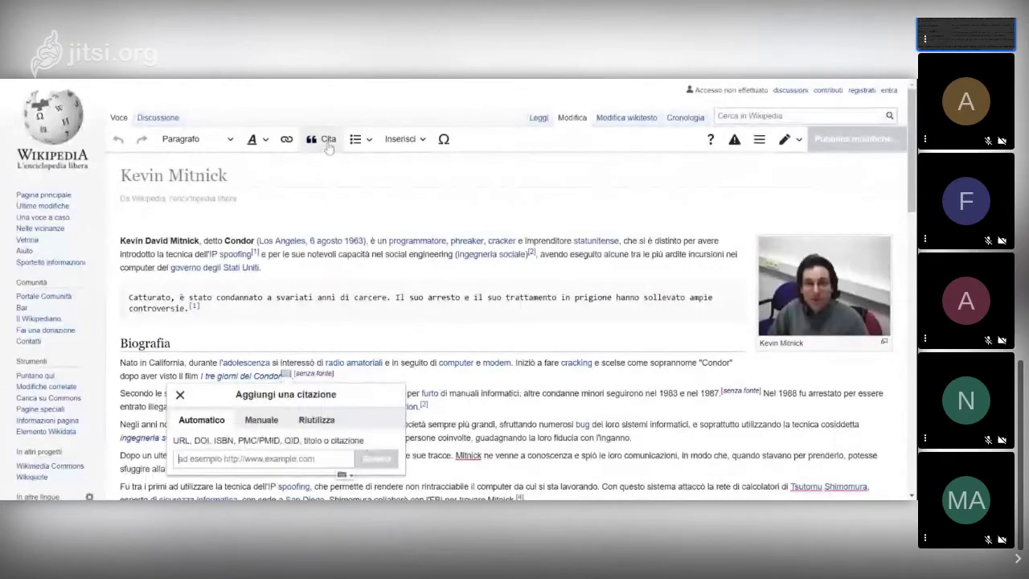
scroll(308, 291, down, 2)
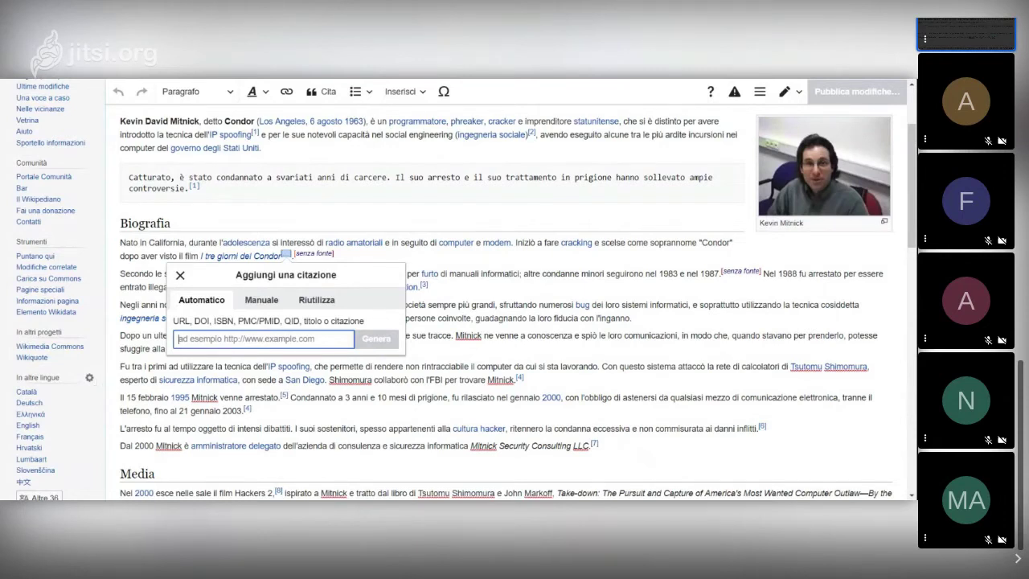
text(9)
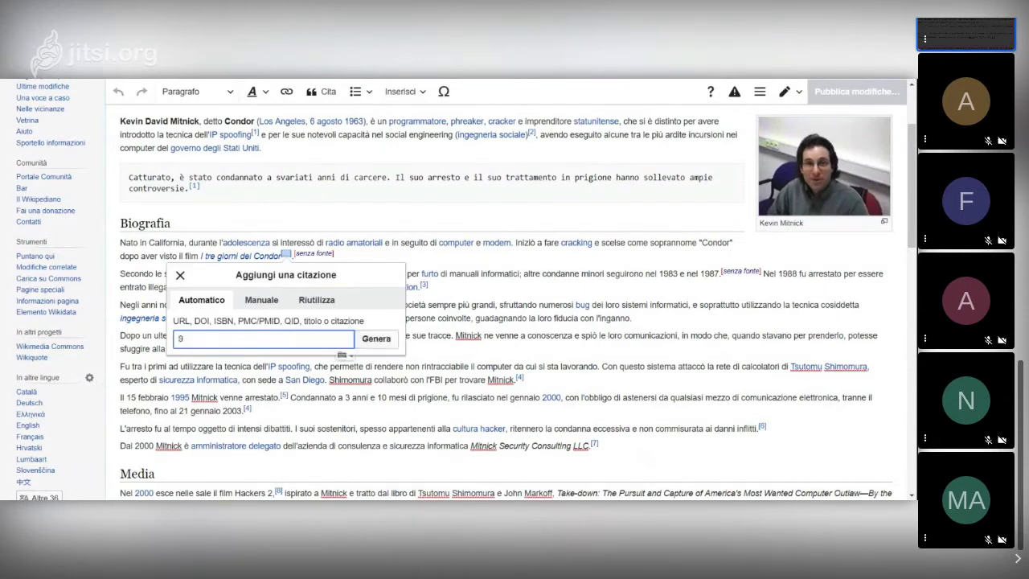
text(78)
text(8875783)
text(181)
click(376, 339)
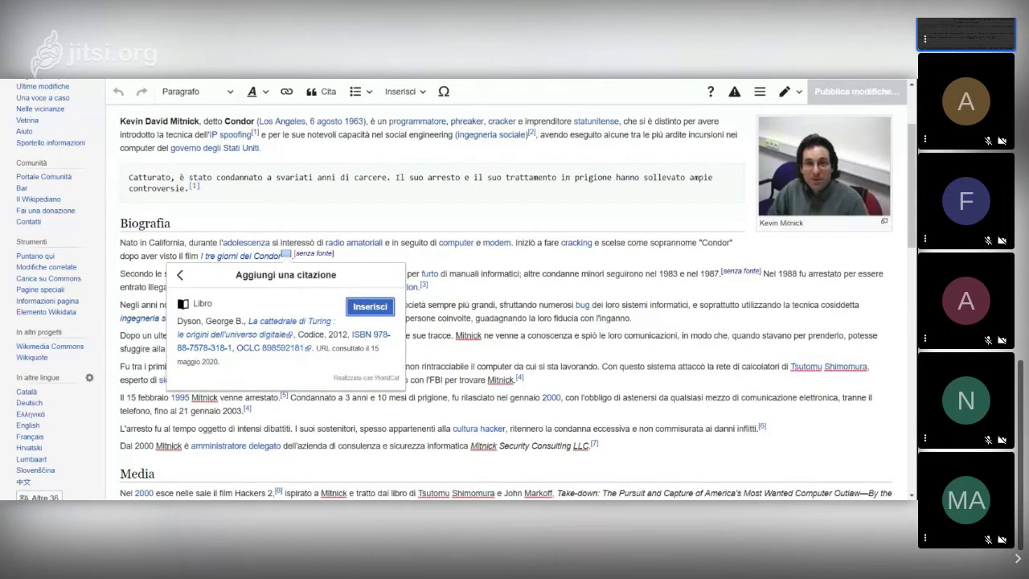
Step: Discard the generated book citation, clear its ISBN, and display the manual citation types
click(180, 274)
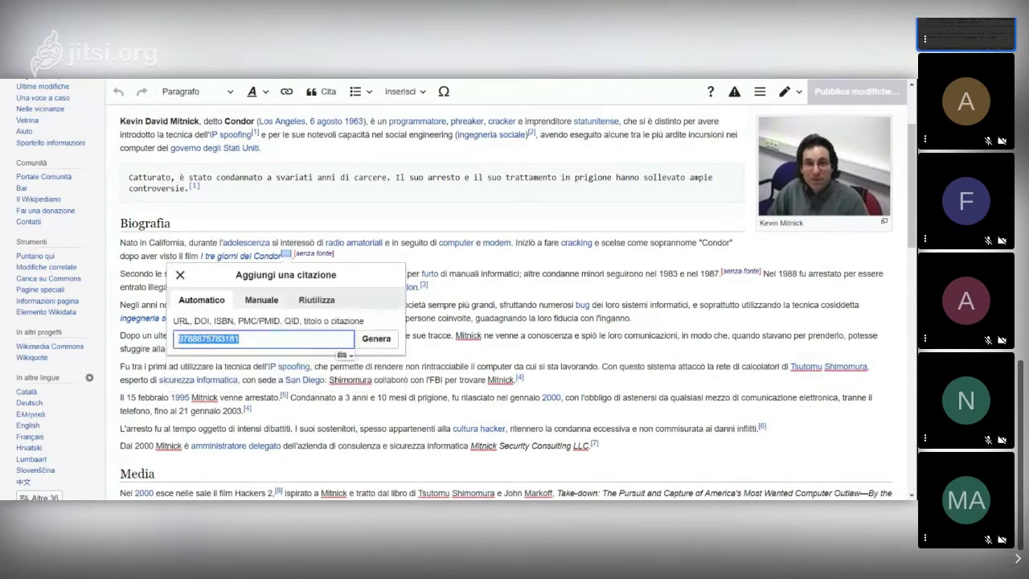
key(BackSpace)
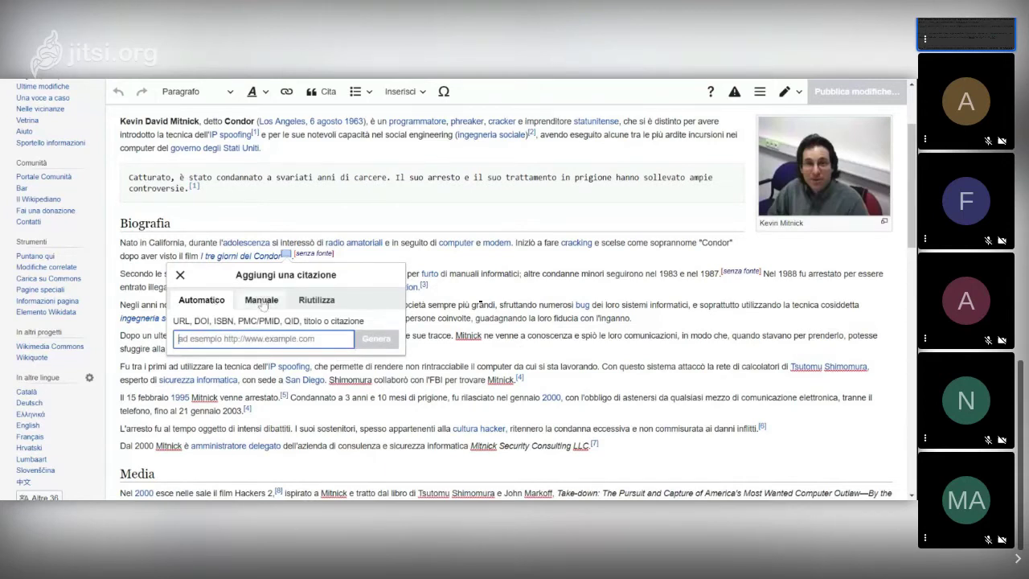
click(263, 303)
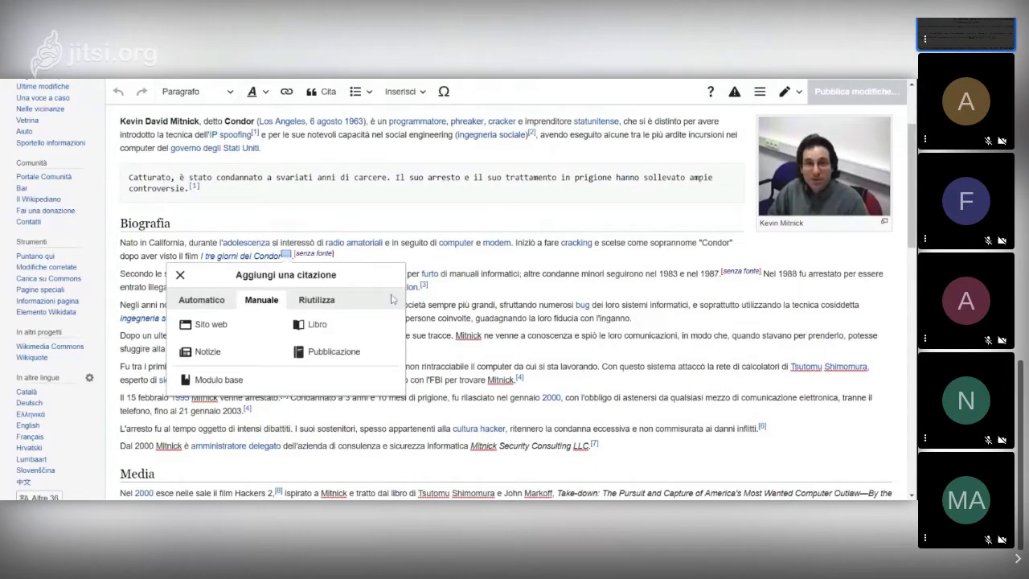
Step: Open the template insertion dialog and search the templates for "cita" and "cita ma"
click(424, 94)
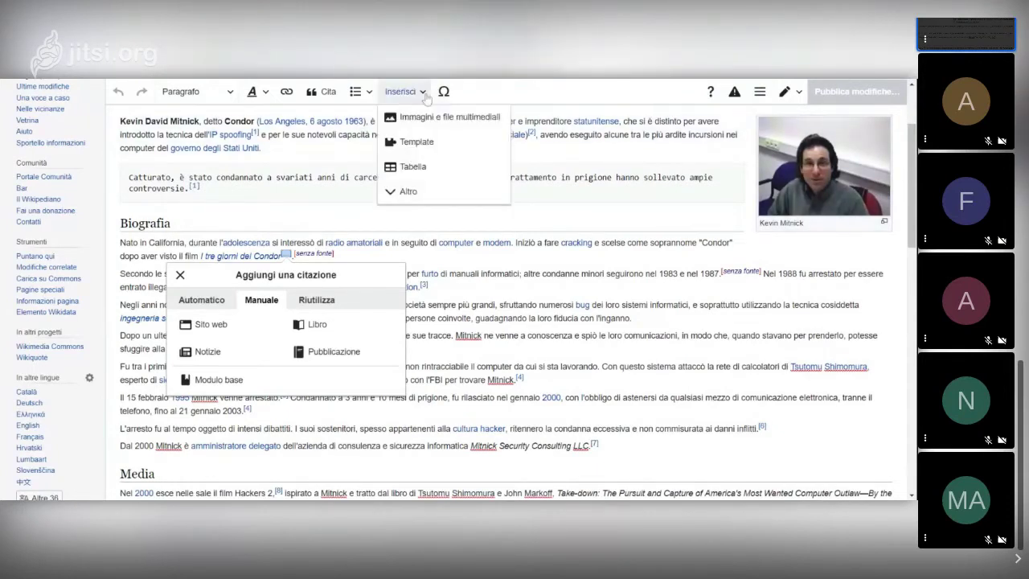
click(422, 141)
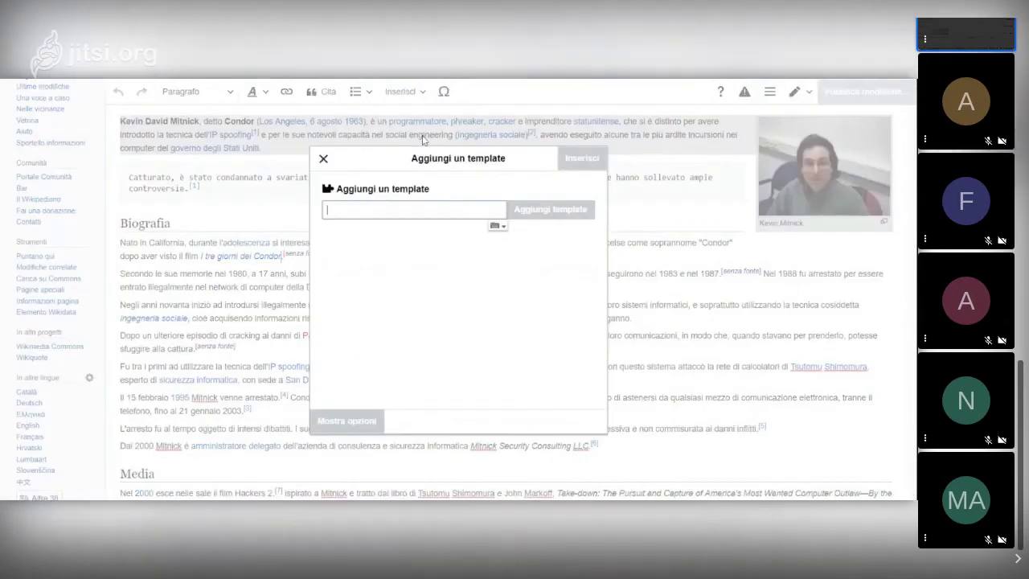
text(cita)
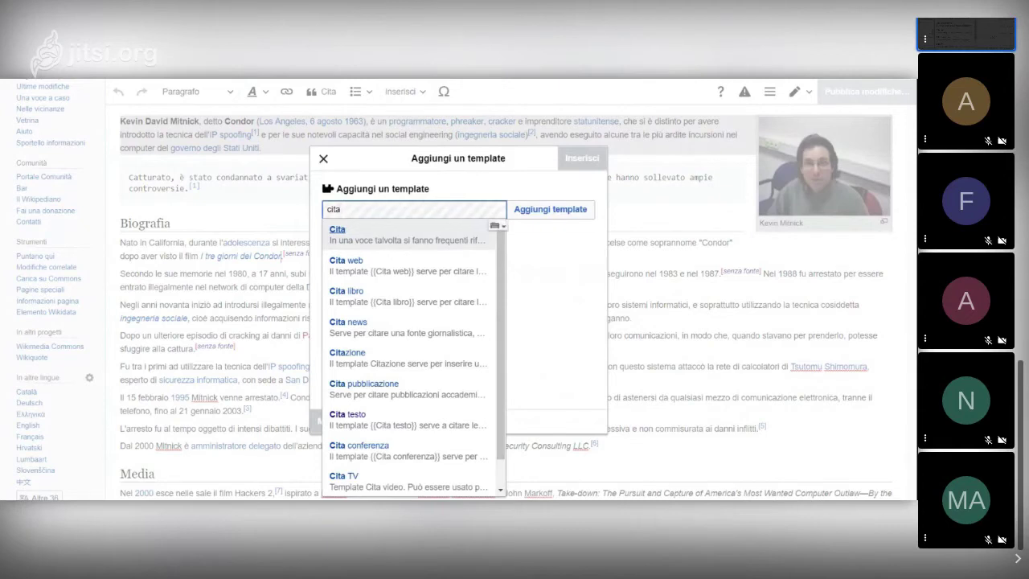
text(ma)
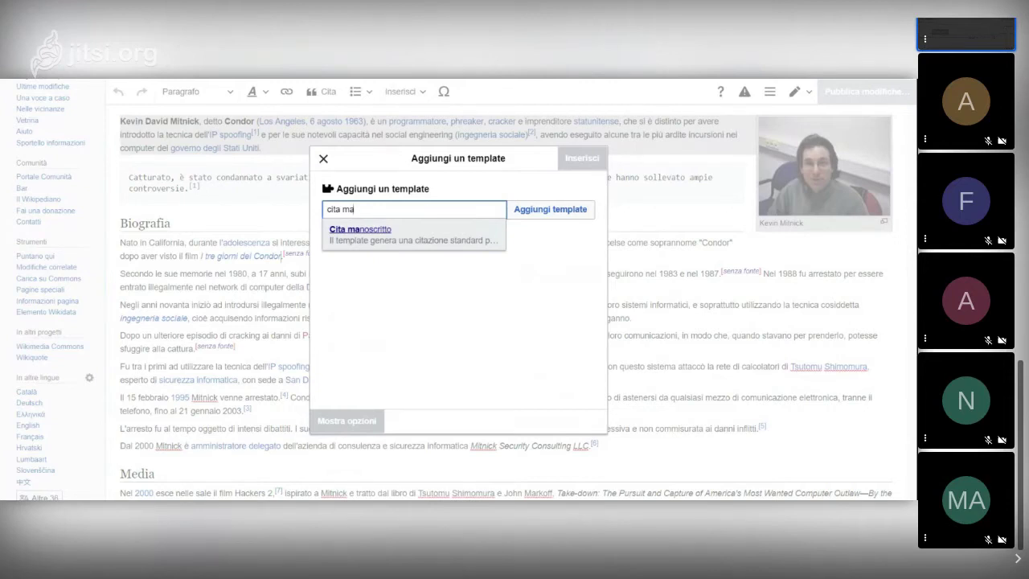
Step: Change the template search to "cita web" to look at the web citation templates
key(BackSpace)
key(BackSpace)
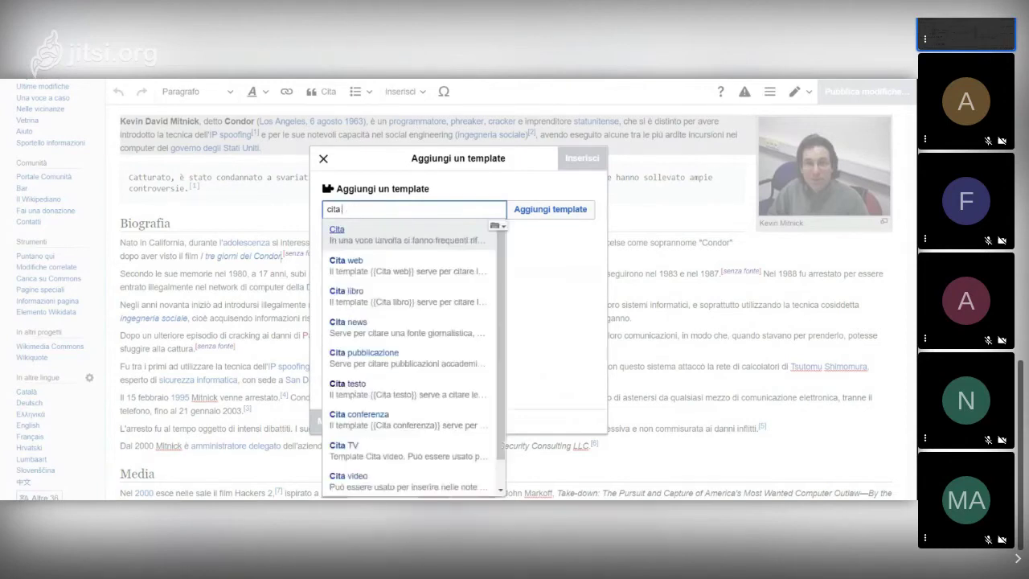
text(we)
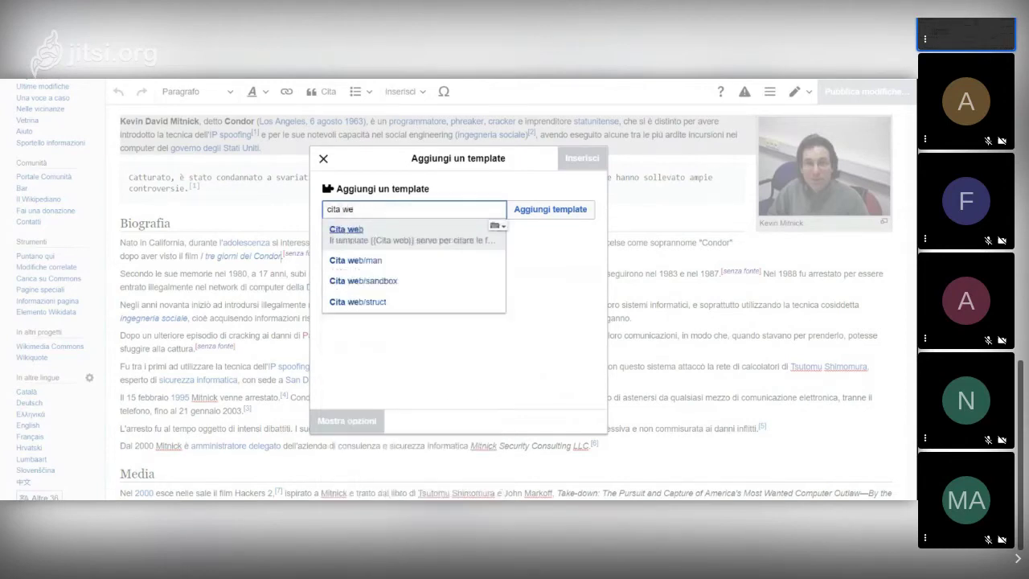
text(b)
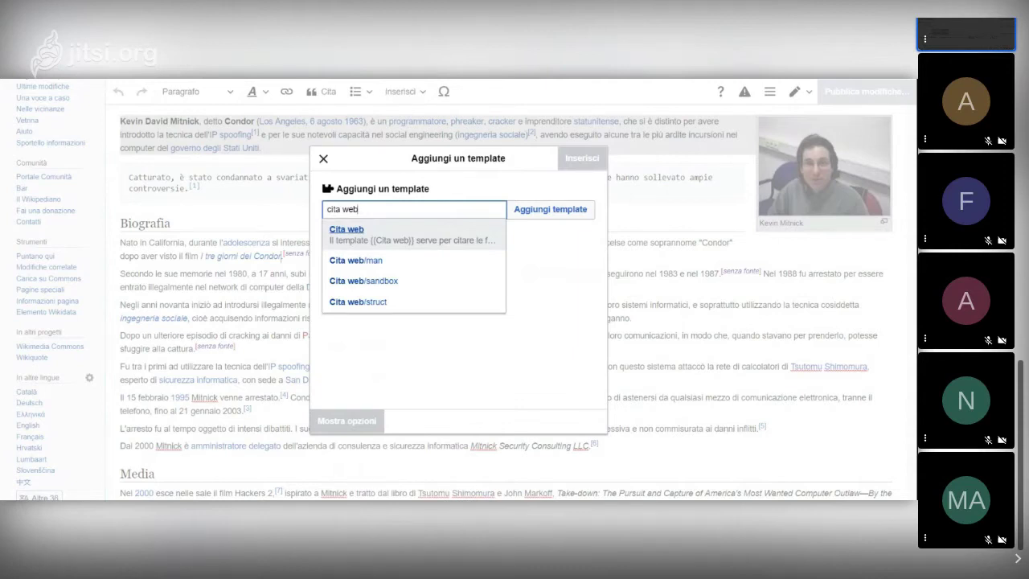
Step: Search the templates for an archive citation using "cita archi"
key(BackSpace)
key(BackSpace)
key(BackSpace)
key(BackSpace)
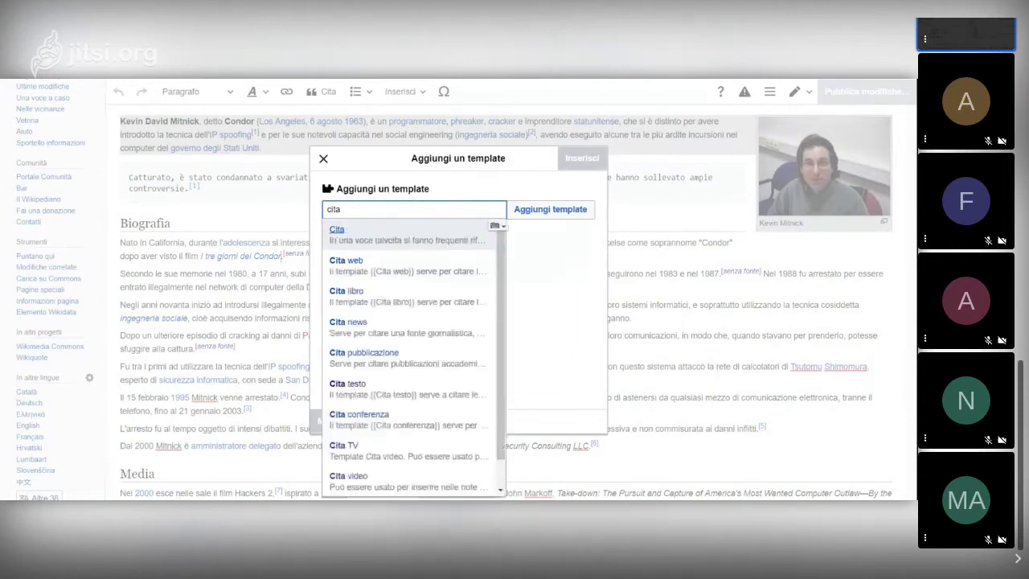
text(ar)
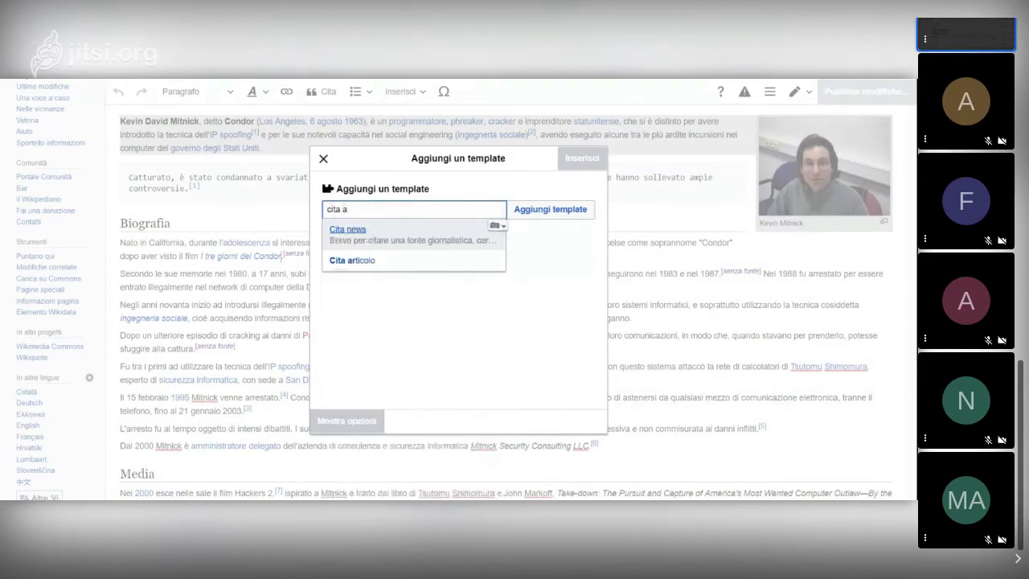
key(BackSpace)
key(BackSpace)
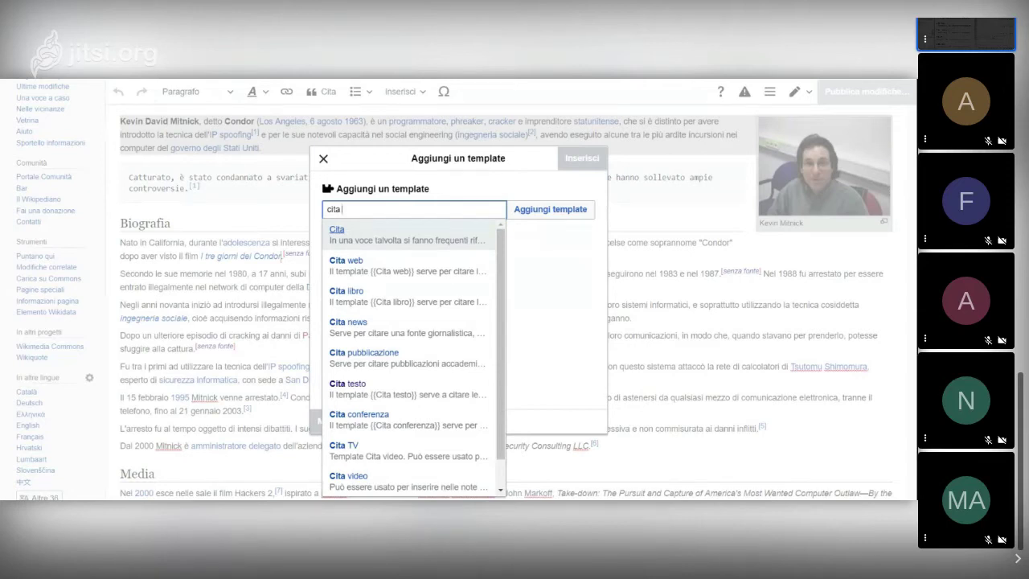
text(arc)
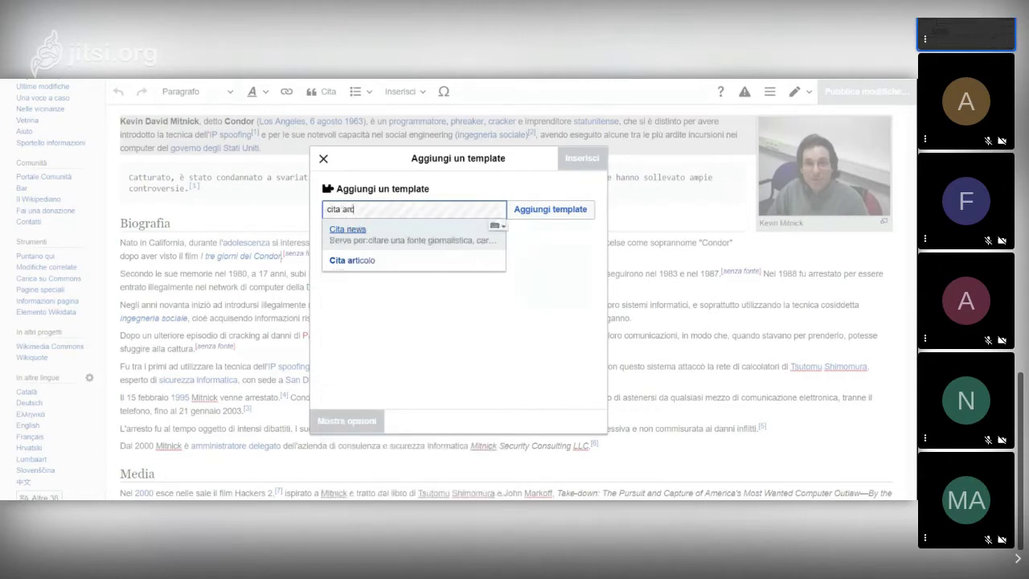
text(hi)
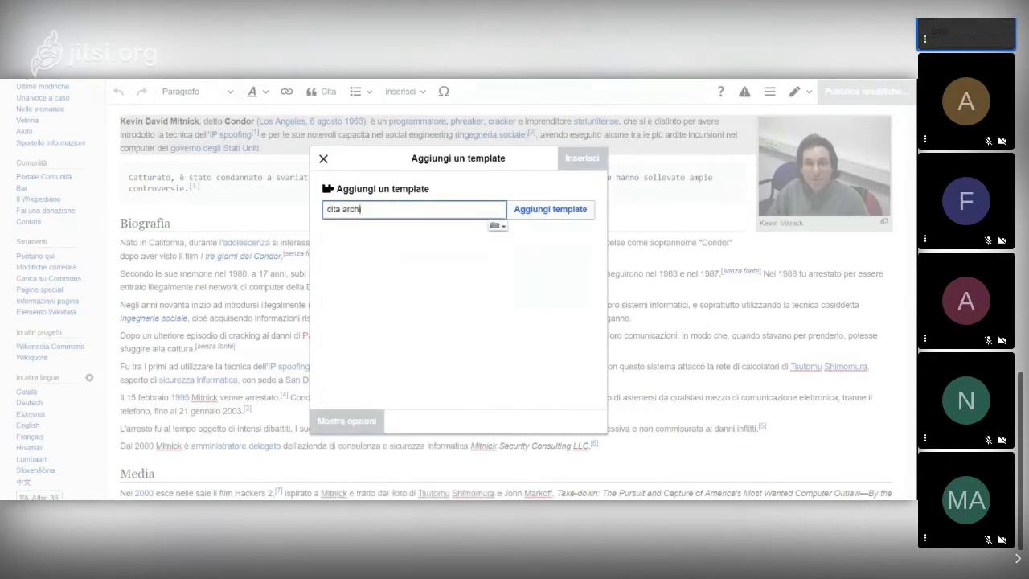
Step: Search the templates for "cita webarch", clear the search, and close the template dialog without inserting anything
key(BackSpace)
key(BackSpace)
key(BackSpace)
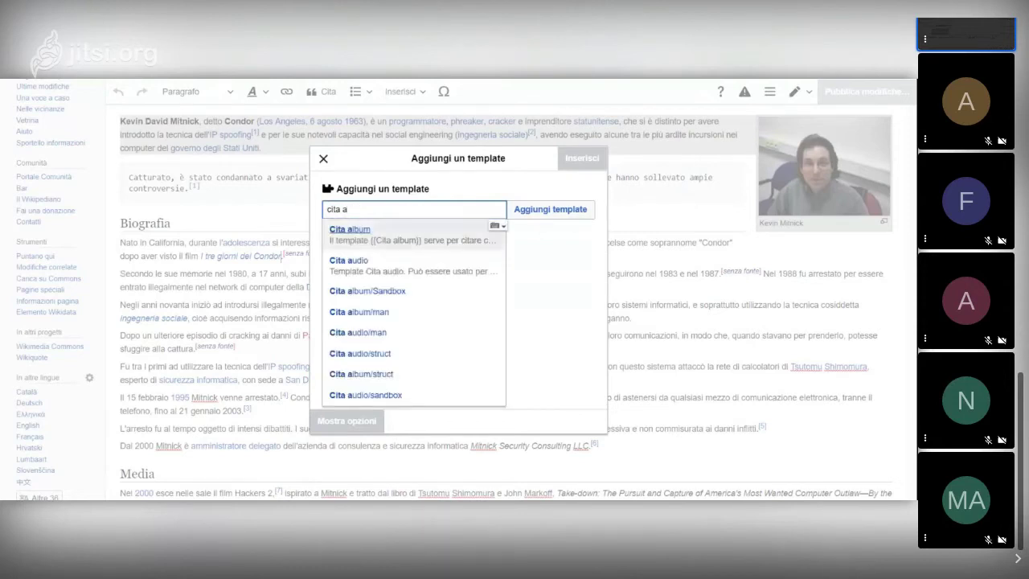
key(BackSpace)
key(BackSpace)
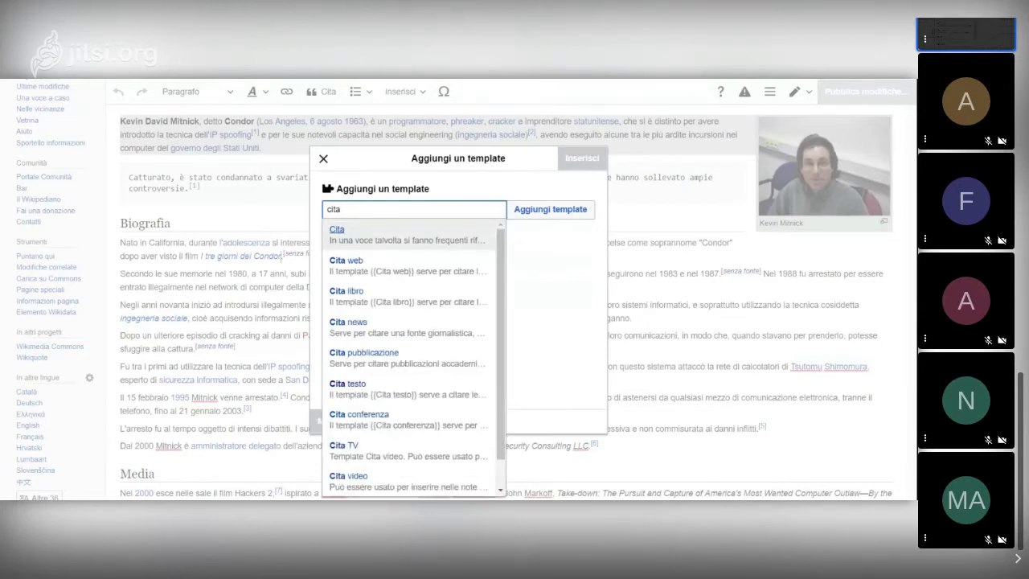
text(w)
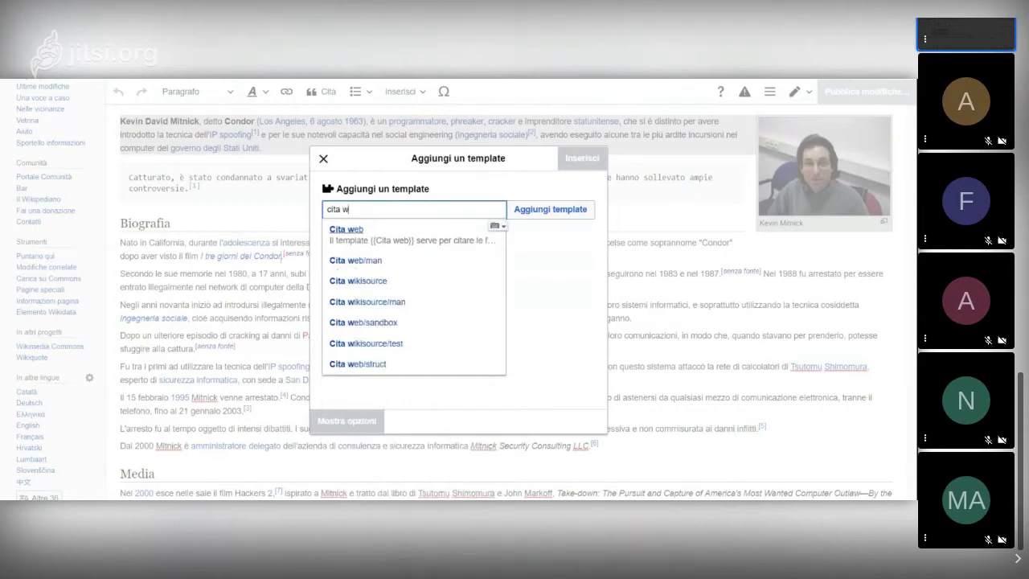
text(e)
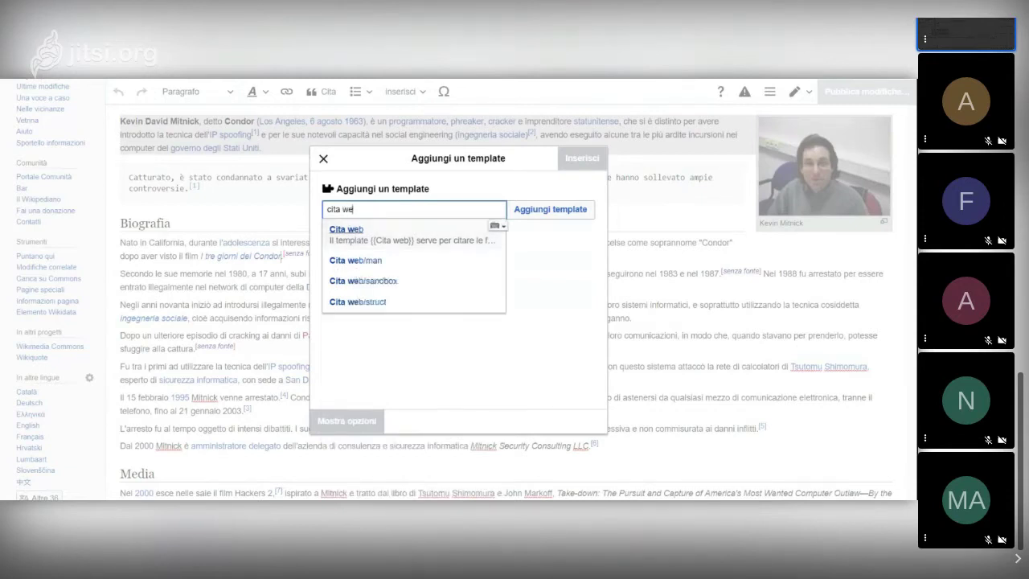
text(bar)
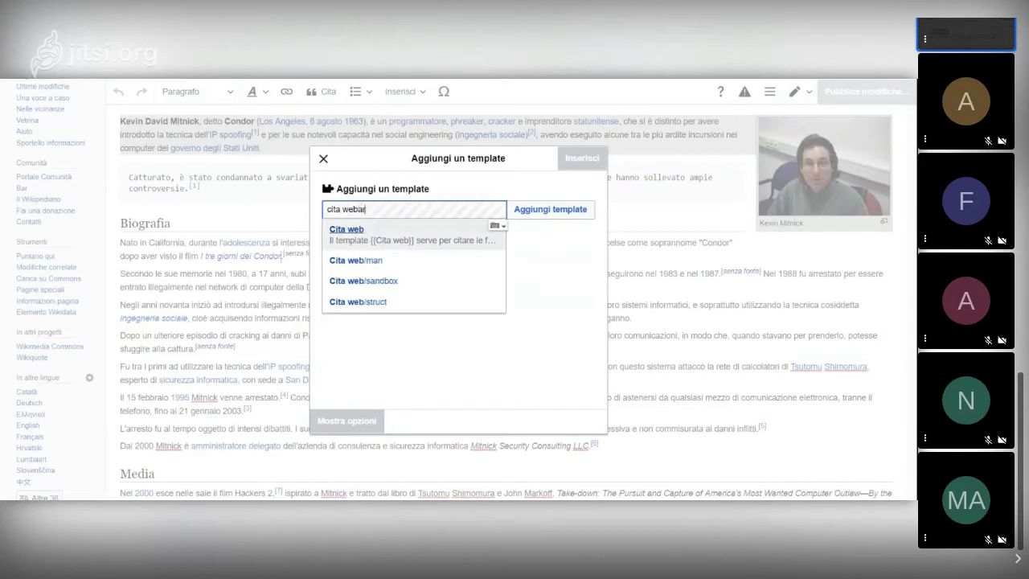
text(d)
text(h)
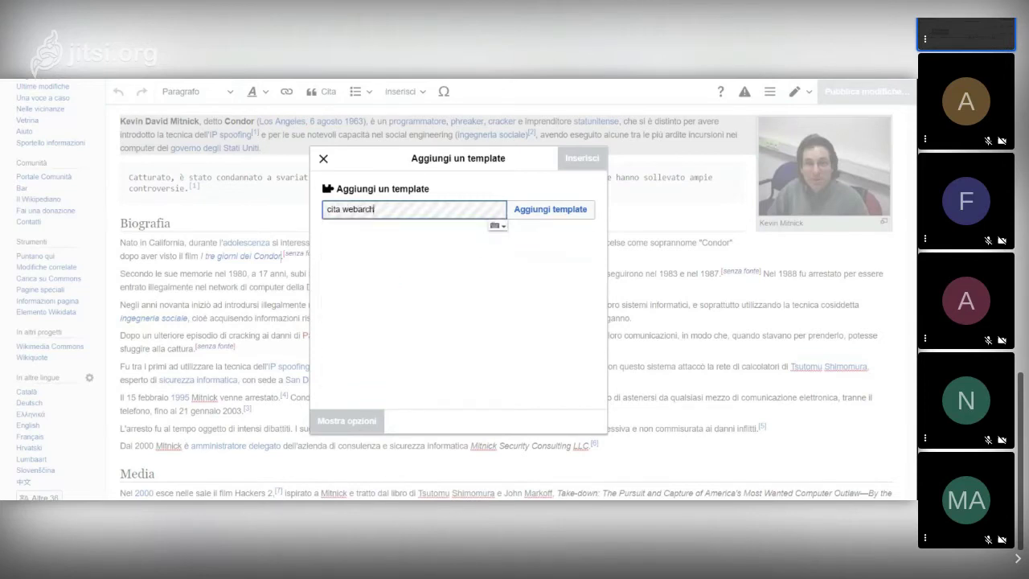
key(BackSpace)
key(BackSpace)
key(BackSpace)
key(BackSpace)
key(BackSpace)
key(BackSpace)
key(BackSpace)
key(BackSpace)
key(BackSpace)
key(BackSpace)
key(BackSpace)
key(BackSpace)
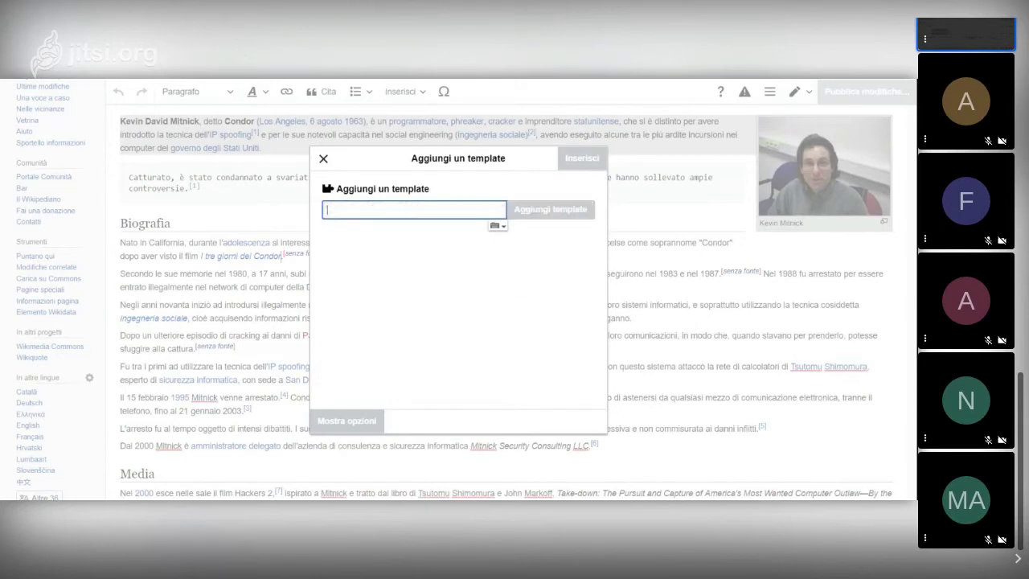
click(323, 159)
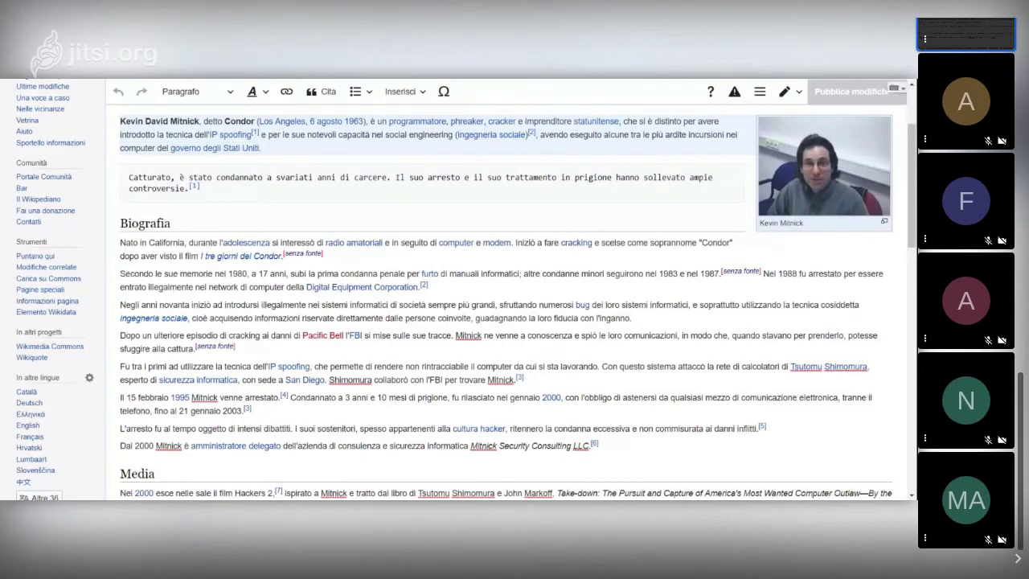
Step: Open the form of the "Cita web" template for insertion after the film title "I tre giorni del Condor"
scroll(507, 305, down, 3)
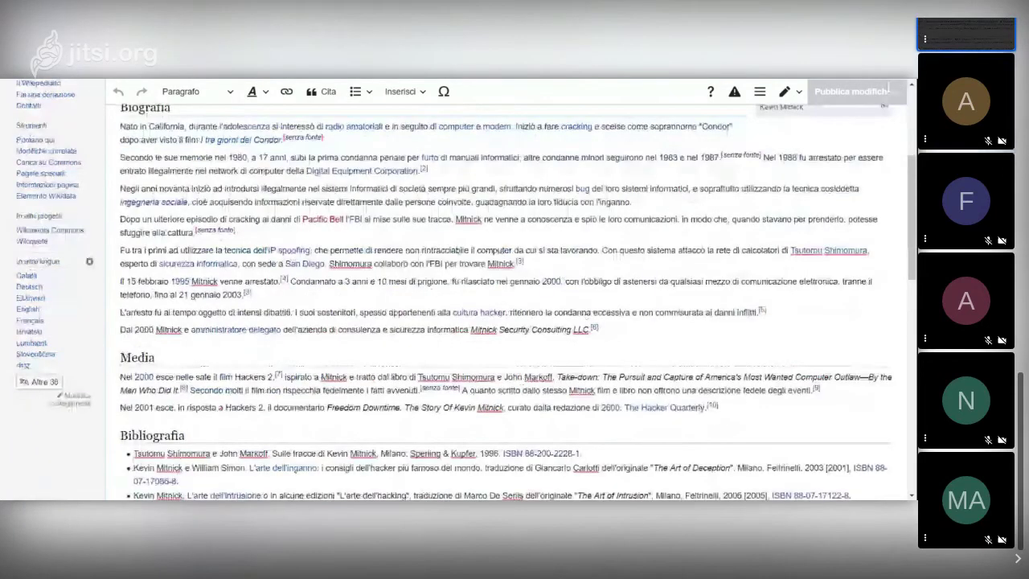
scroll(506, 306, up, 2)
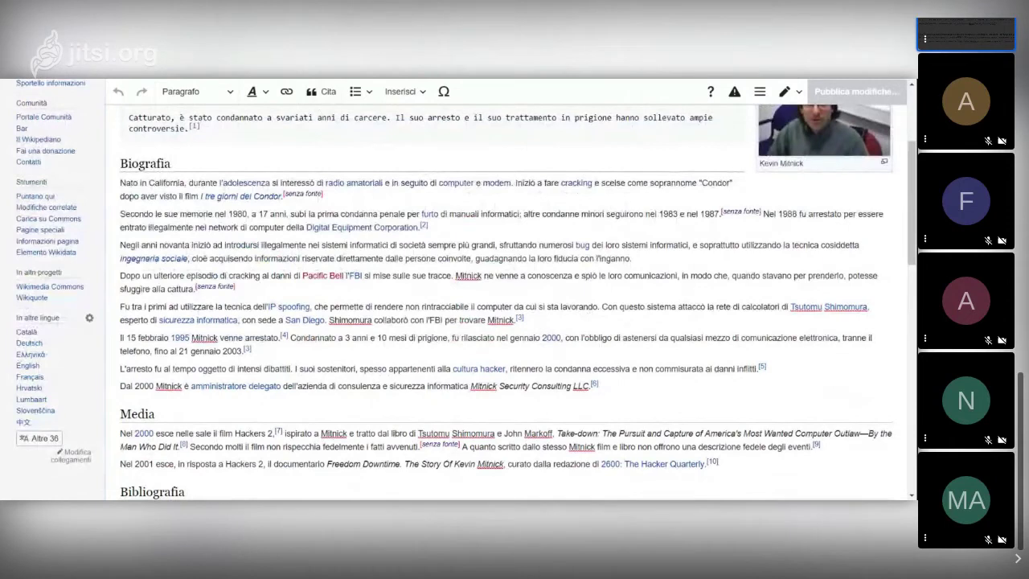
click(402, 90)
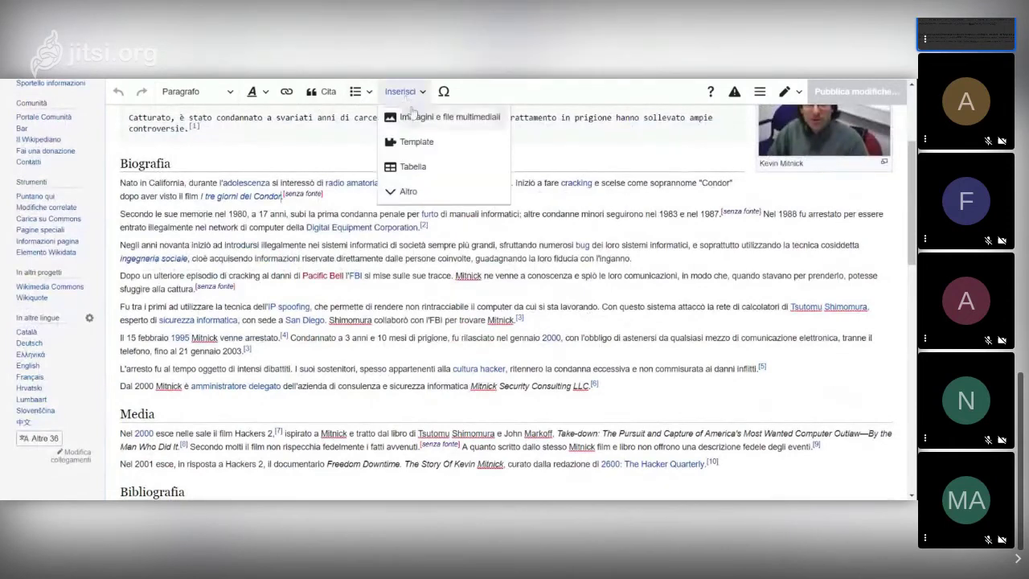
click(415, 144)
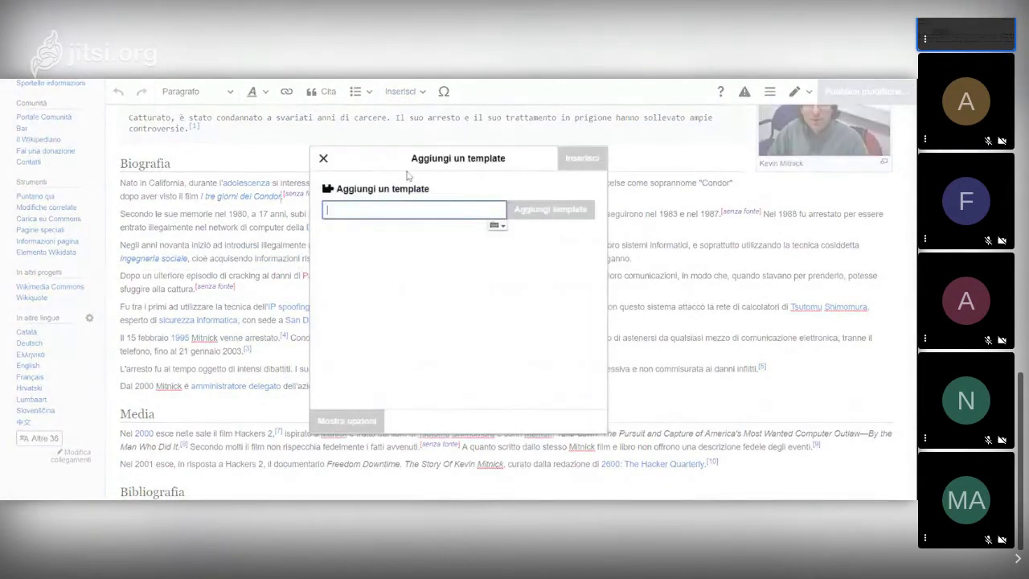
text(cita we)
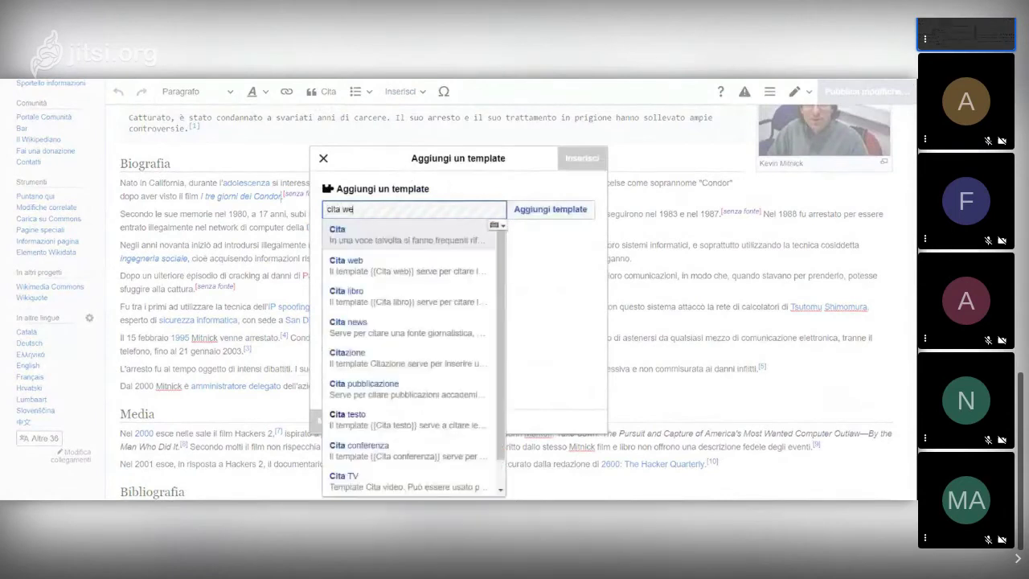
text(b)
click(447, 239)
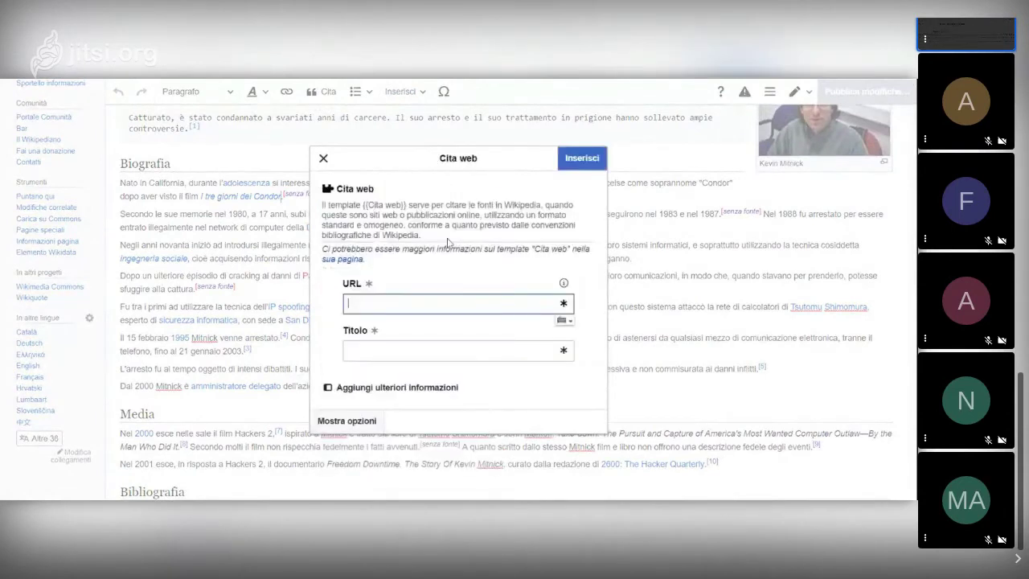
Step: Examine all the additional fields of the Cita web template, including the archive URL and date fields, and close the form without inserting it
click(451, 389)
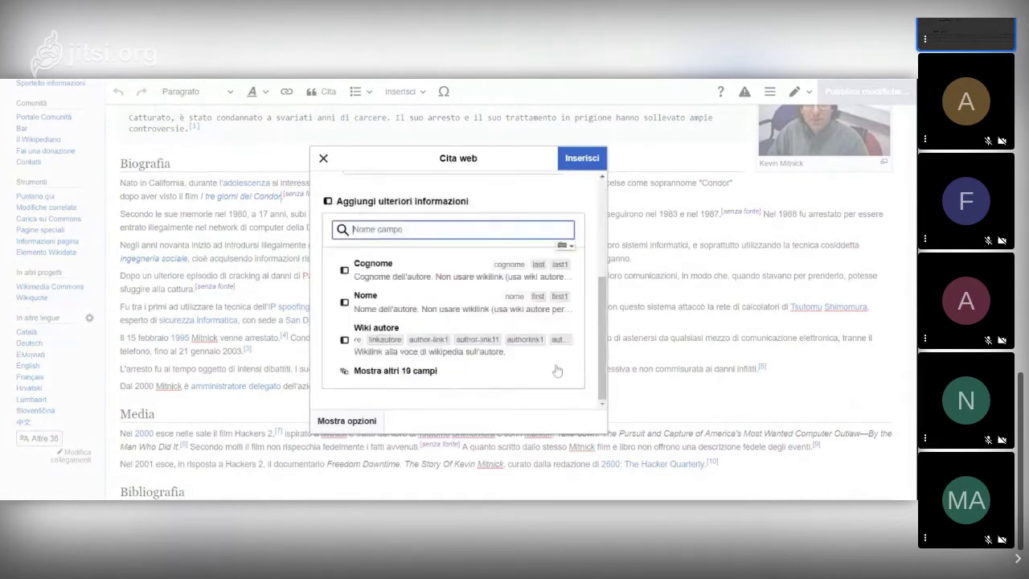
scroll(554, 368, up, 3)
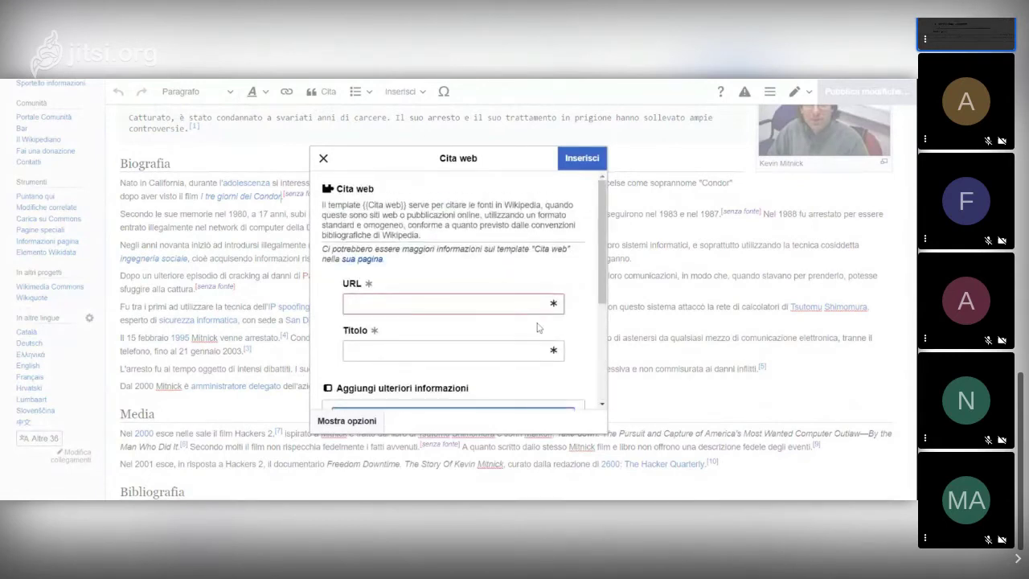
scroll(538, 329, down, 1)
scroll(518, 349, down, 2)
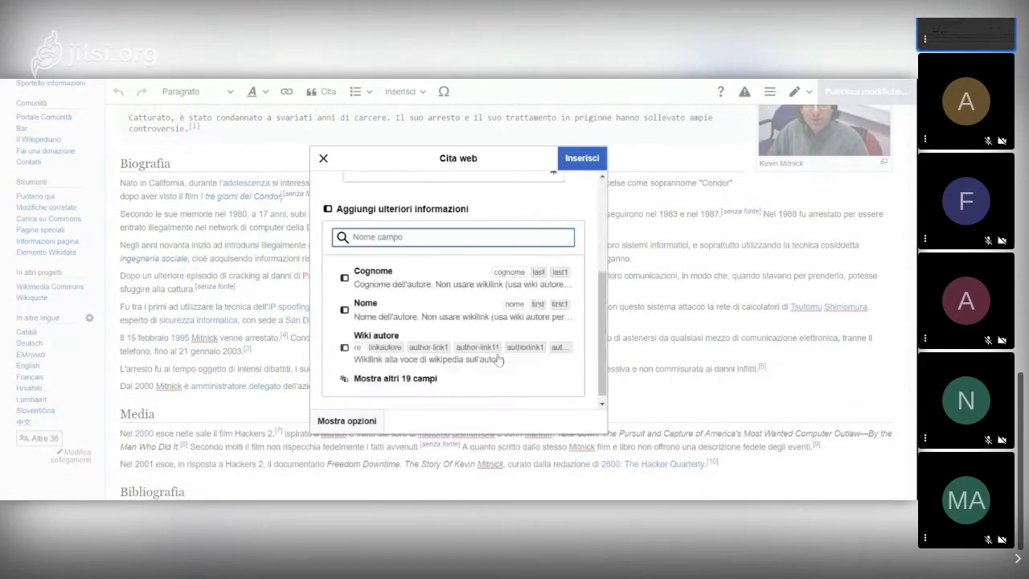
click(406, 379)
scroll(453, 384, down, 5)
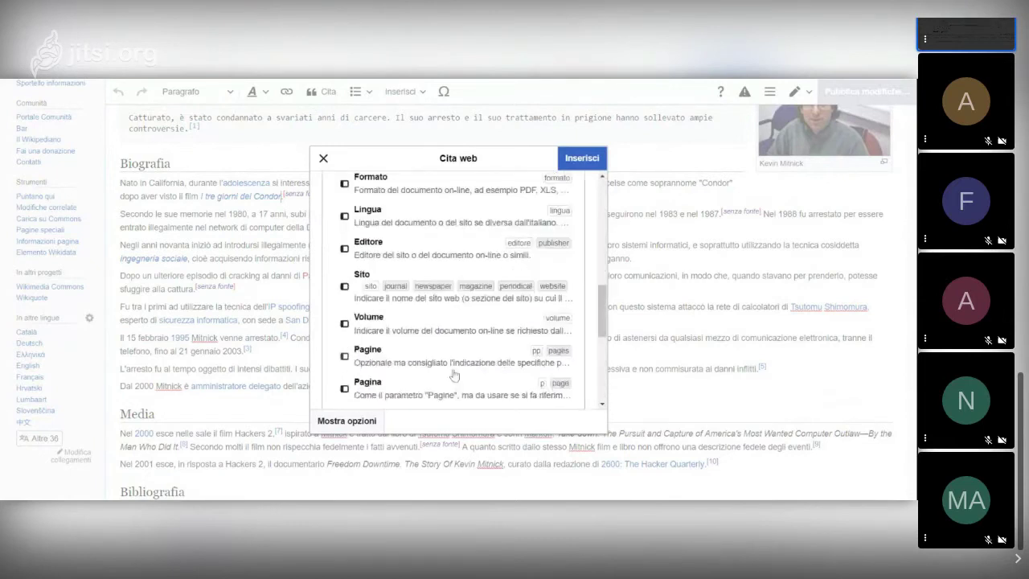
scroll(454, 375, down, 5)
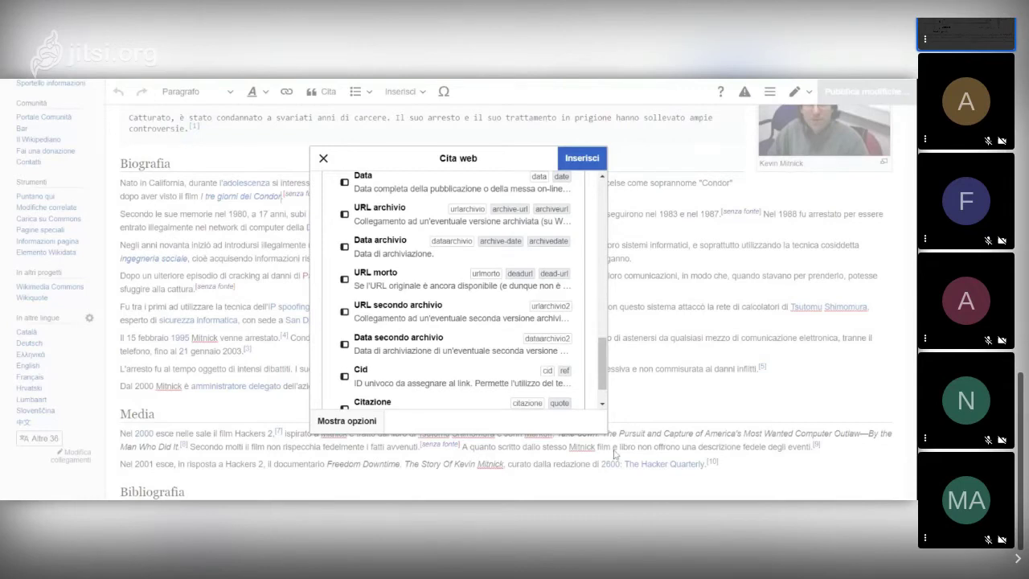
click(325, 159)
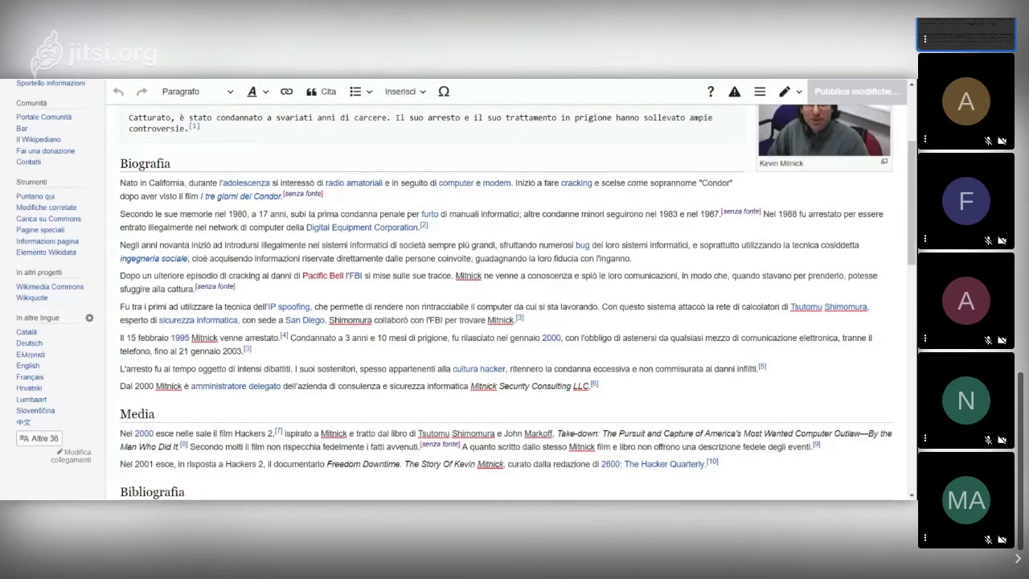
Step: Start a manual book citation after the film title "I tre giorni del Condor" and enter the title "Il genio criminale"
click(322, 94)
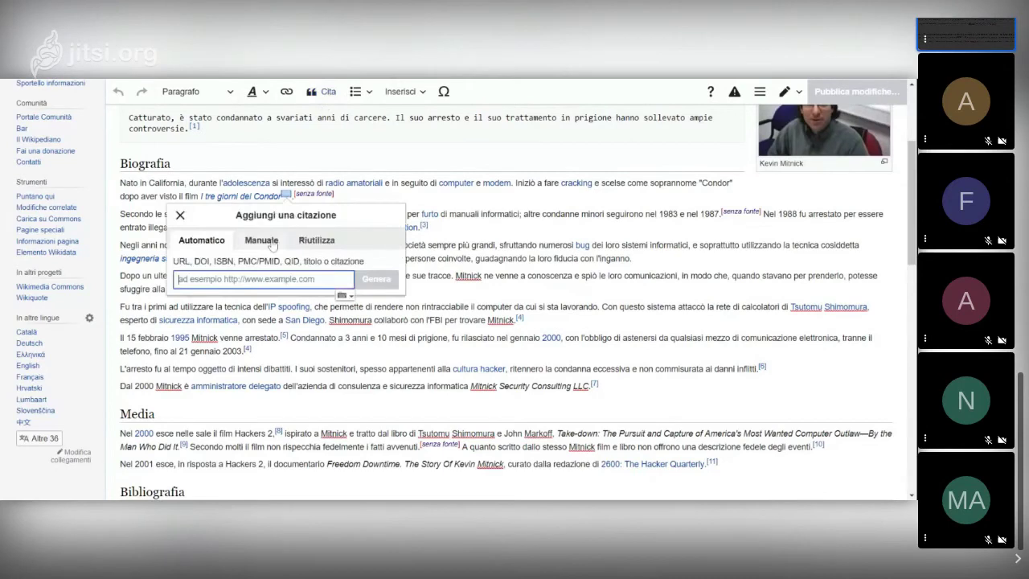
click(262, 240)
click(318, 266)
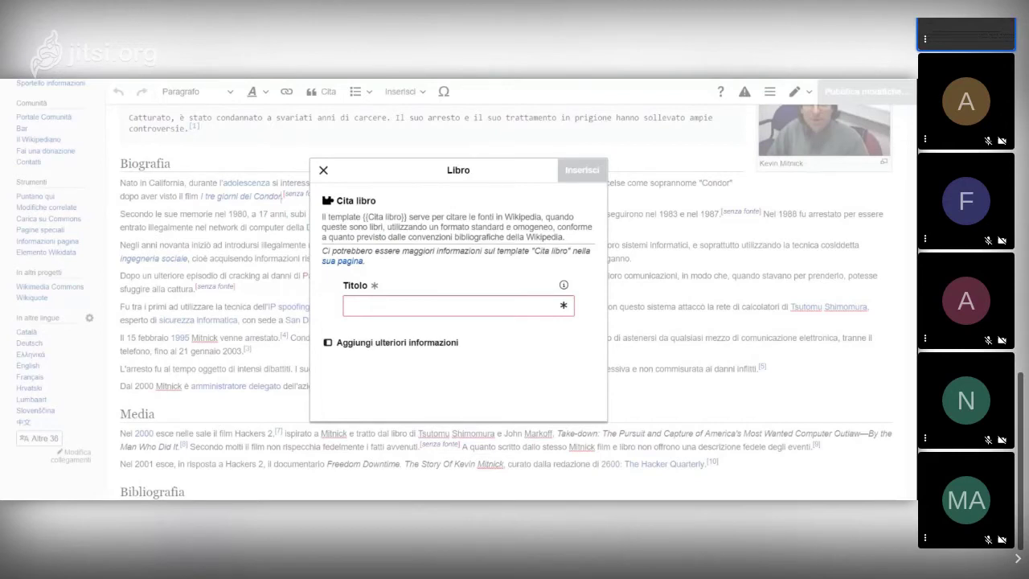
click(450, 306)
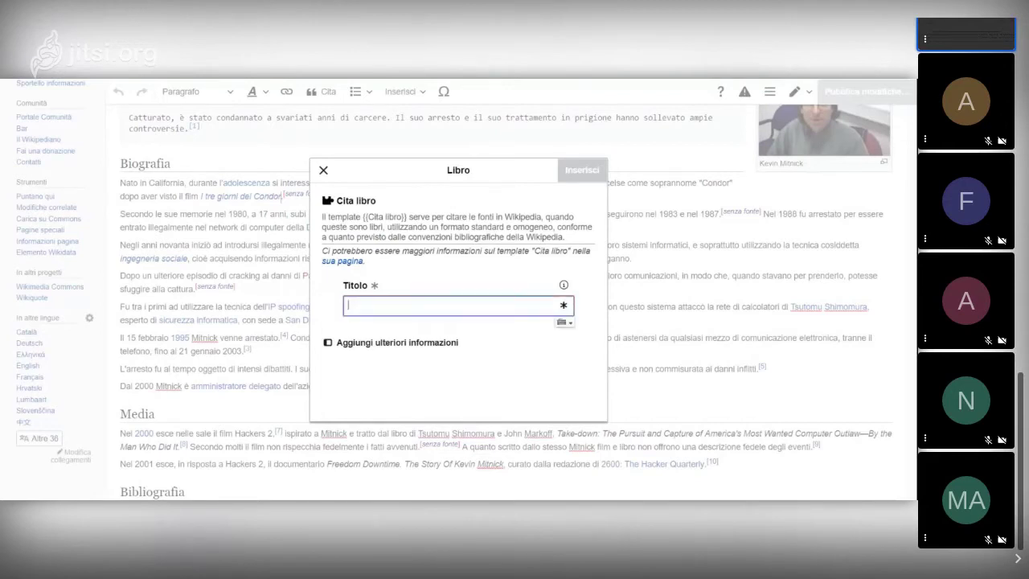
text((l geni)
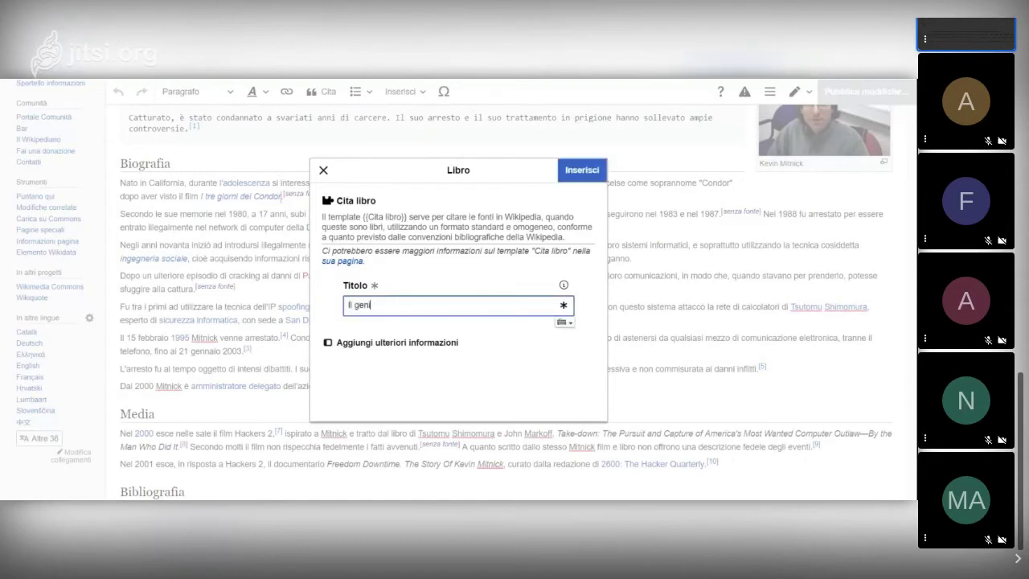
text(o criminale)
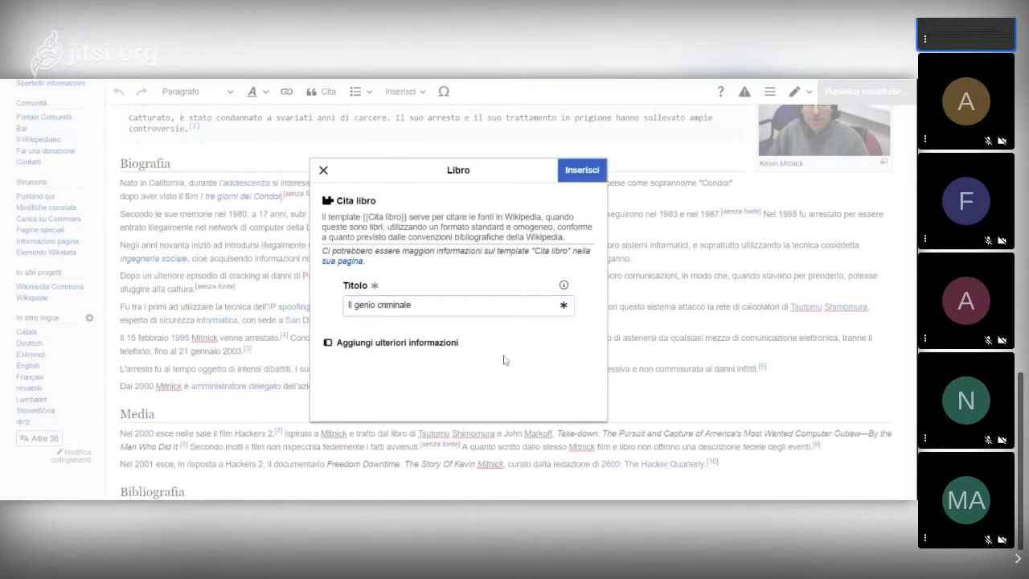
Step: Add the Autore field to the book citation, set it to "Carlo Lucarelli", and insert the citation
click(463, 341)
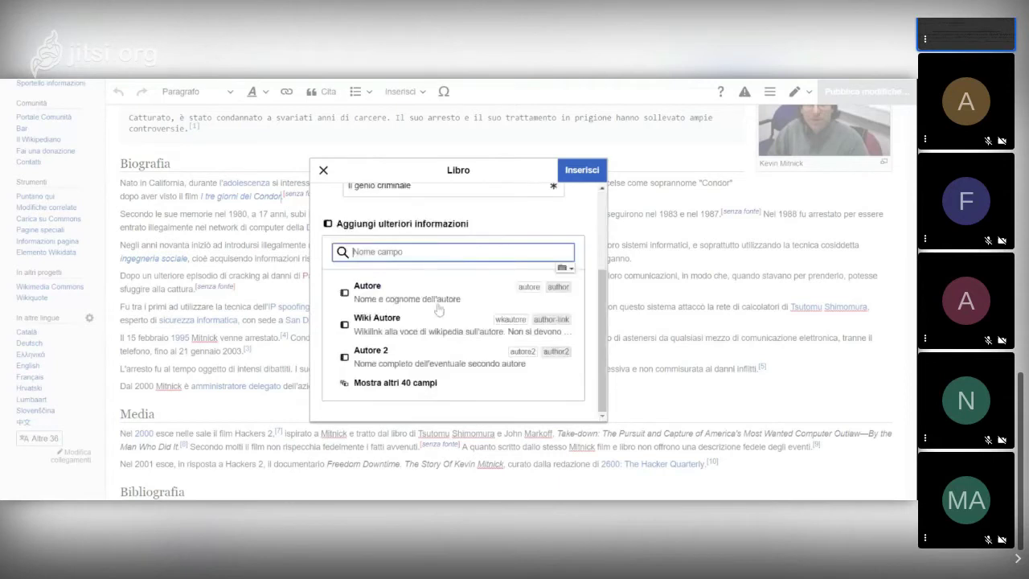
click(438, 292)
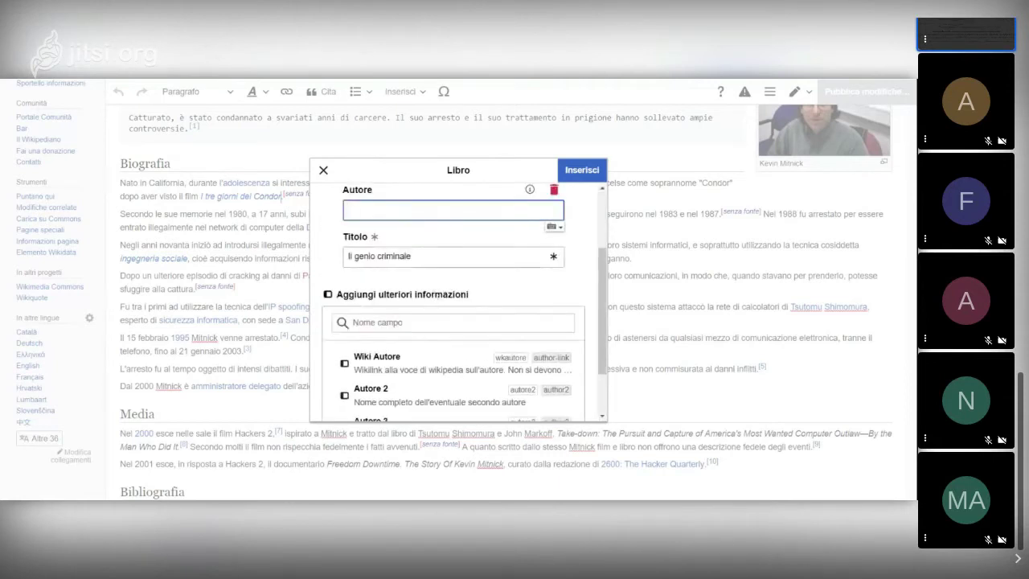
text(Carlo Lucarelli)
scroll(465, 366, down, 2)
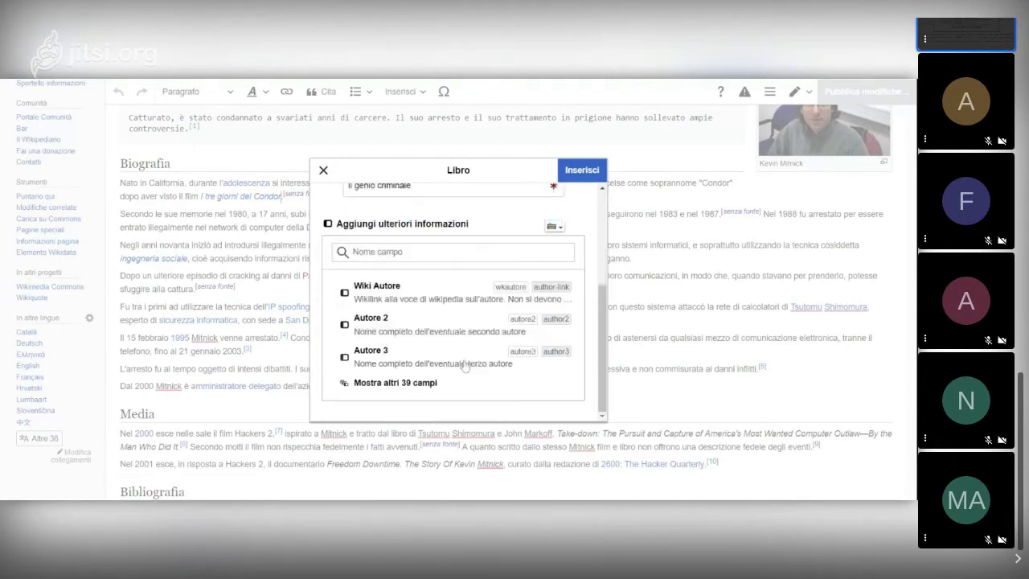
scroll(465, 366, up, 2)
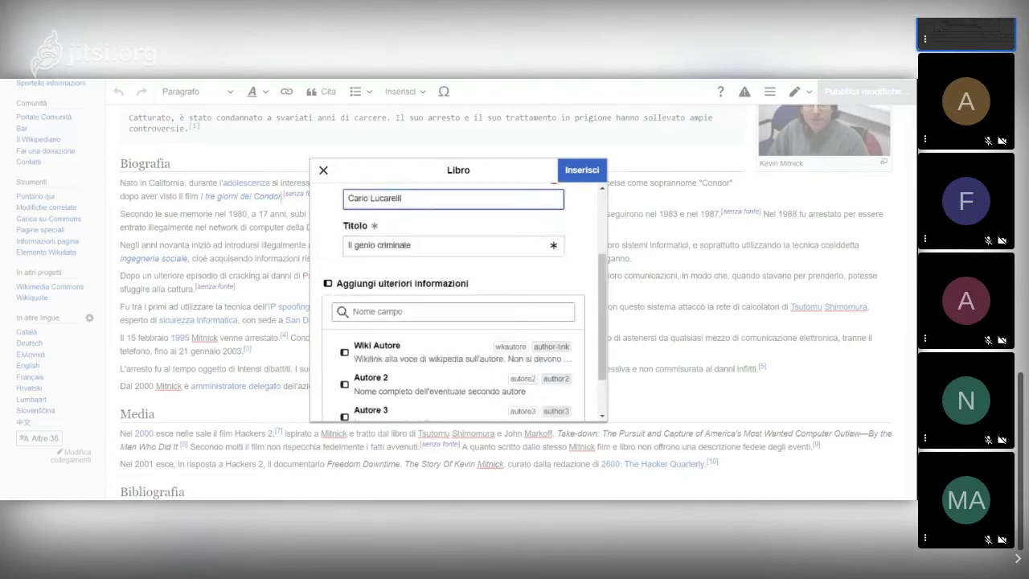
click(582, 172)
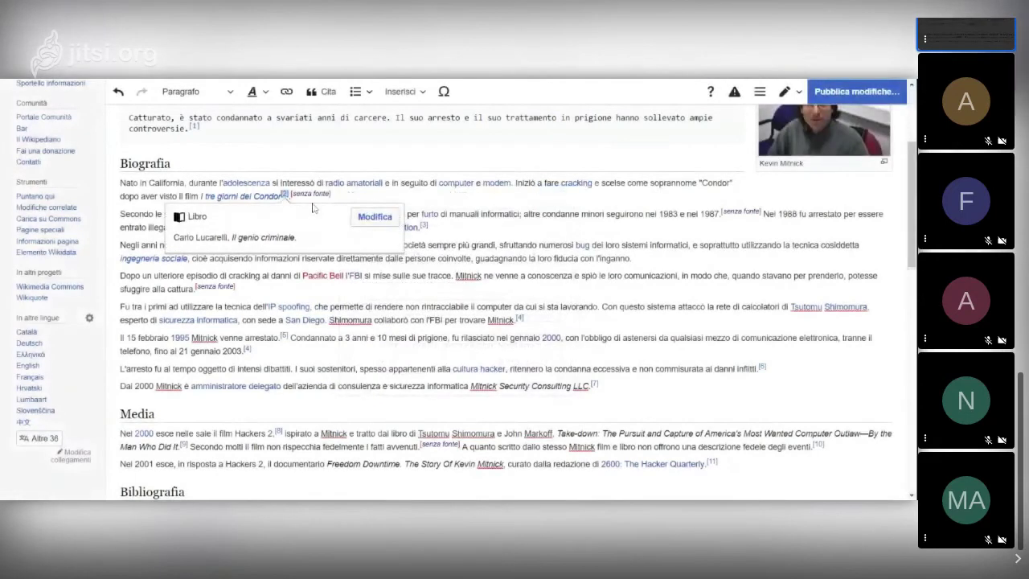
Step: Delete the "senza fonte" template that follows the new book citation in the first Biografia paragraph
key(Right)
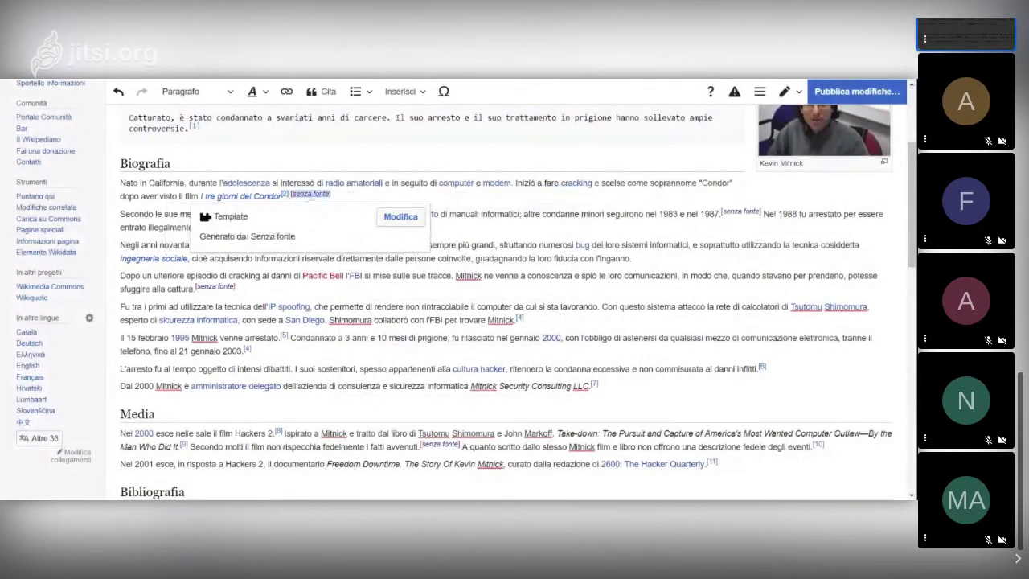
key(Delete)
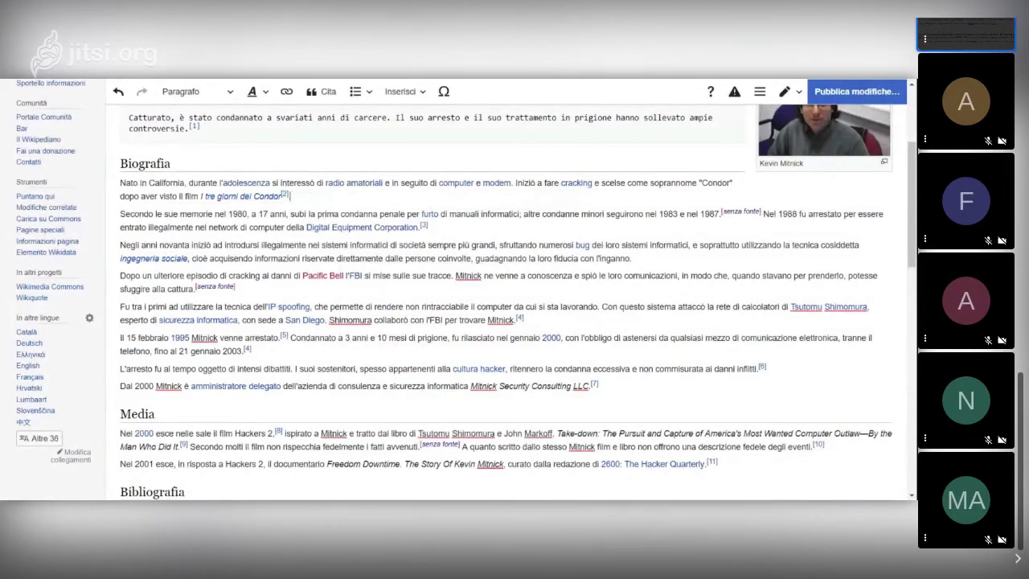
scroll(515, 298, up, 1)
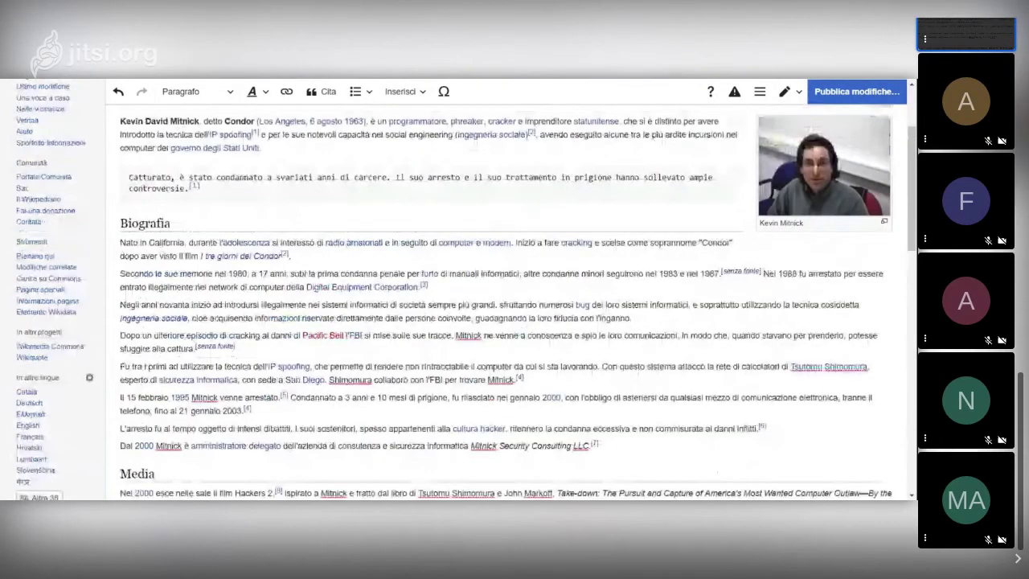
Step: Publish the article changes with "#1Lib1Ref" added to the edit summary after "/* Biografia */", and review the published page
key(ctrl+alt+s)
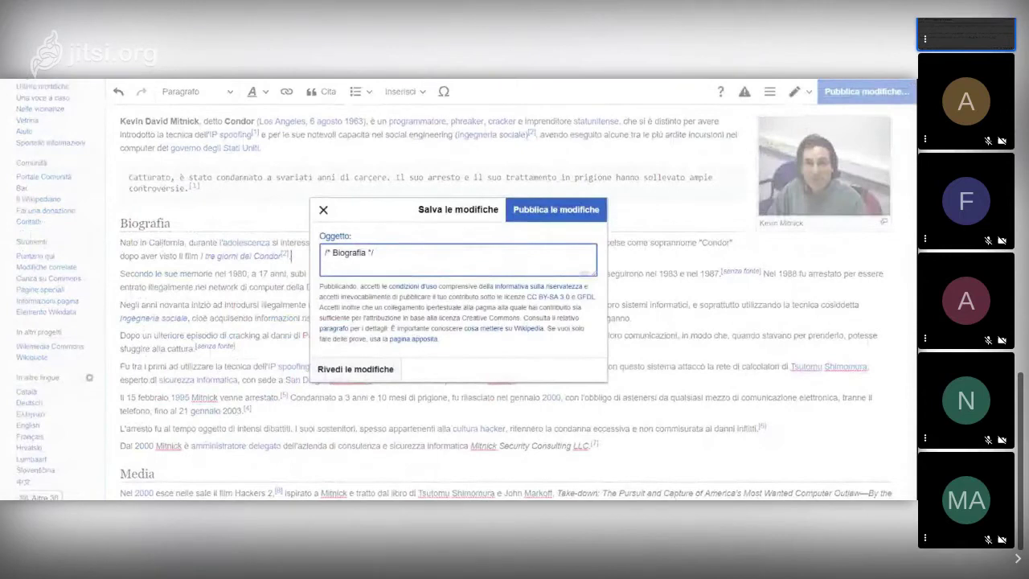
text(a)
text(1Lib1Ref)
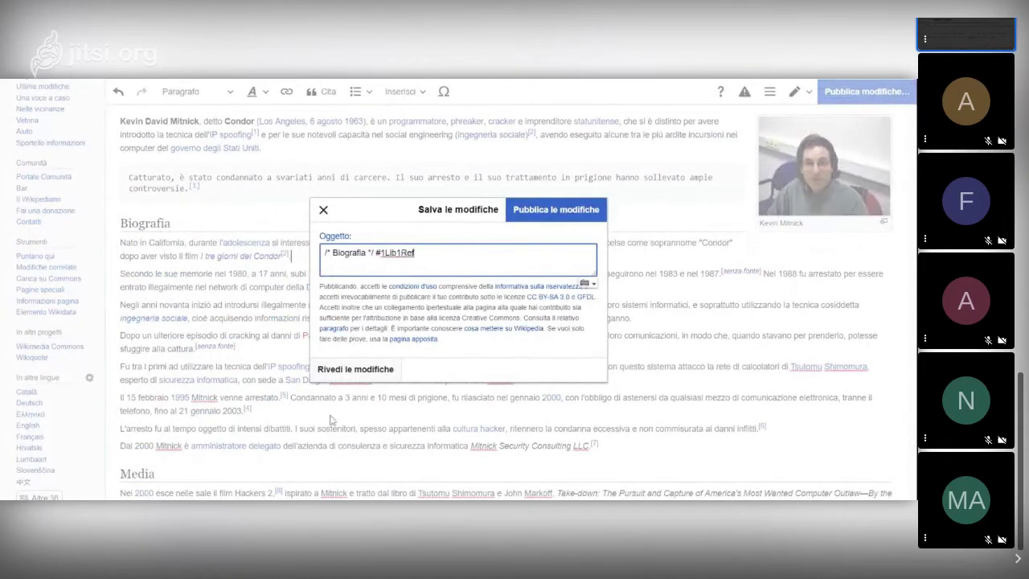
click(565, 222)
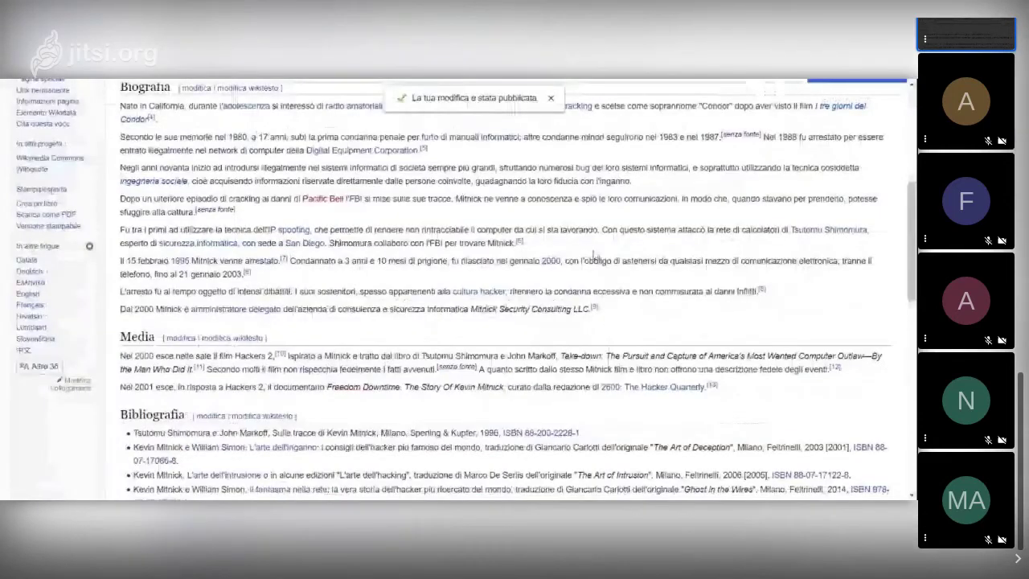
scroll(599, 439, up, 5)
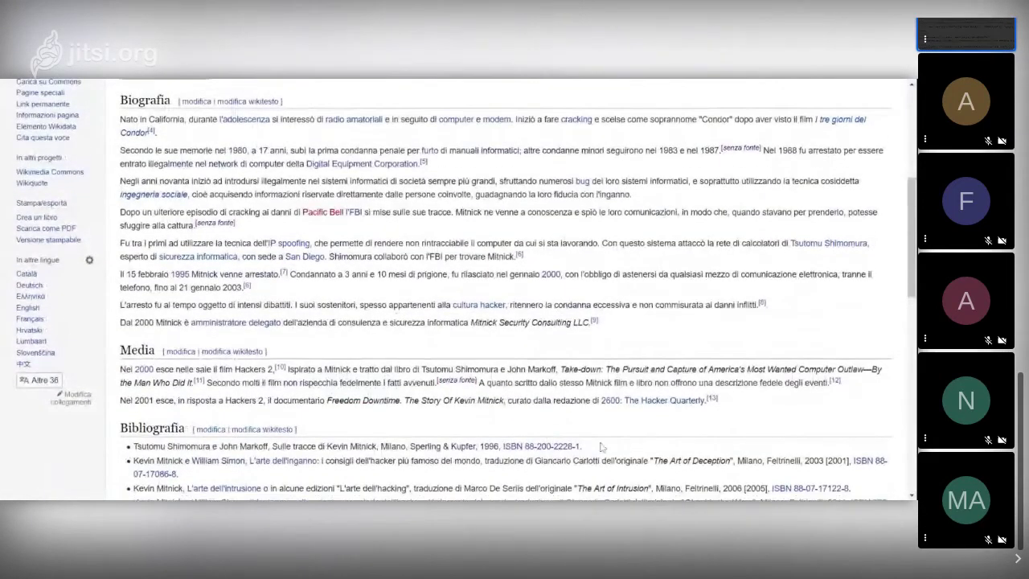
scroll(599, 439, up, 1)
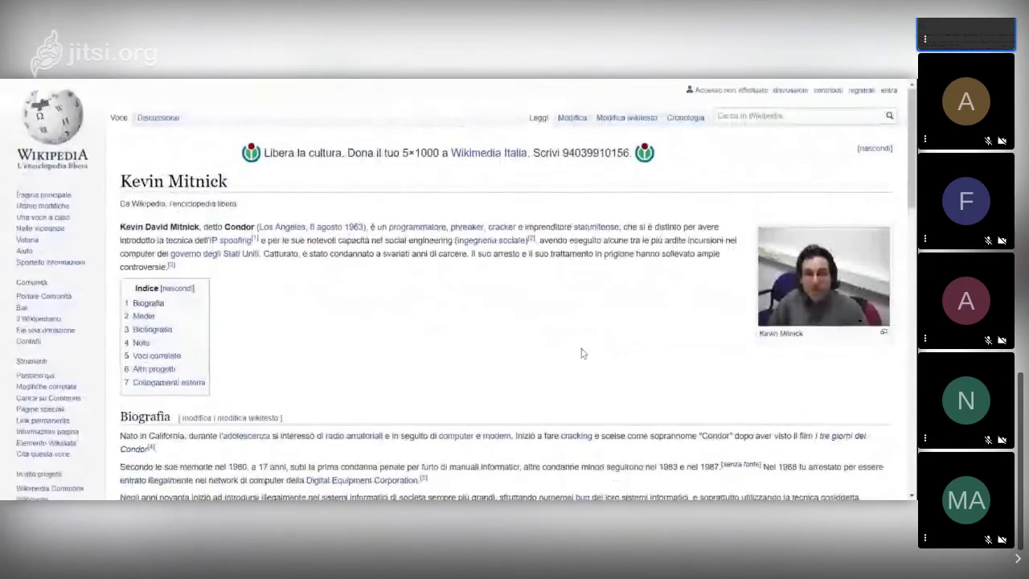